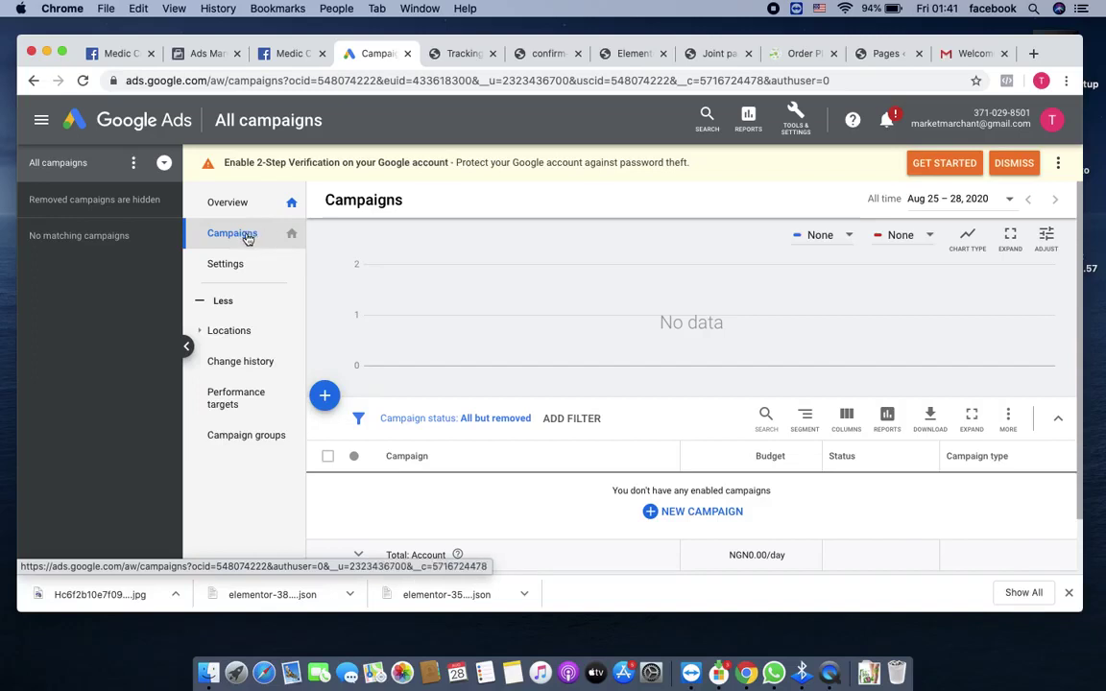
Step: Go to Campaigns to view the account's empty All campaigns list
{"action": "left_click", "coordinate": [248, 238]}
Step: Create a new campaign with Sales as the goal and Display as the campaign type
{"action": "left_click", "coordinate": [704, 515]}
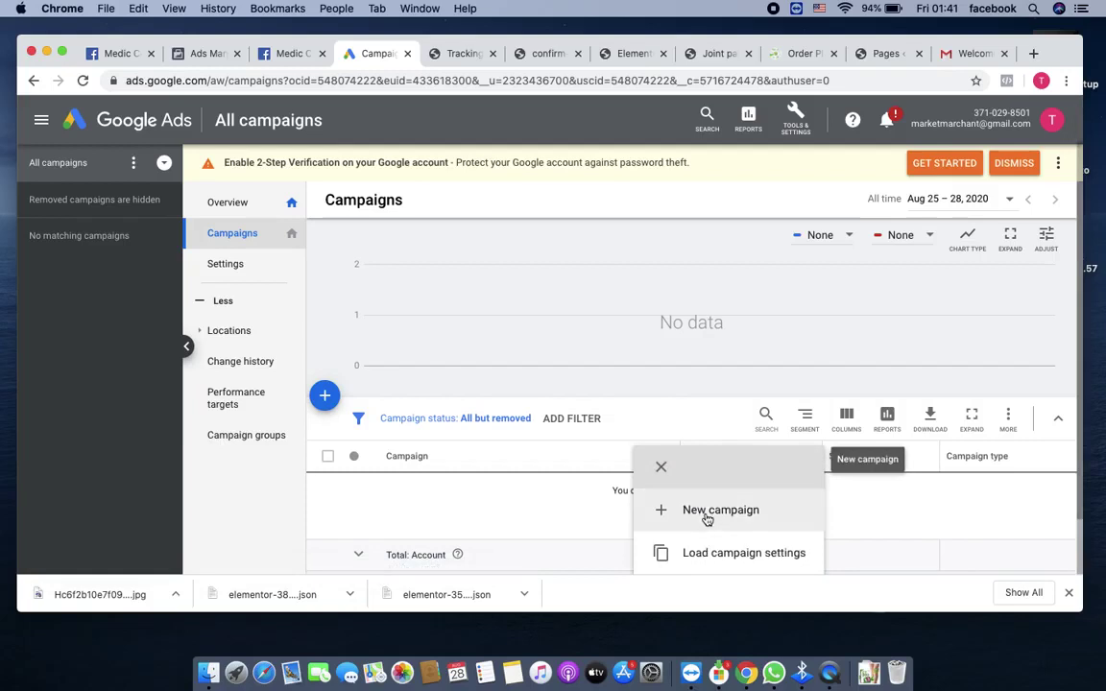
{"action": "left_click", "coordinate": [707, 517]}
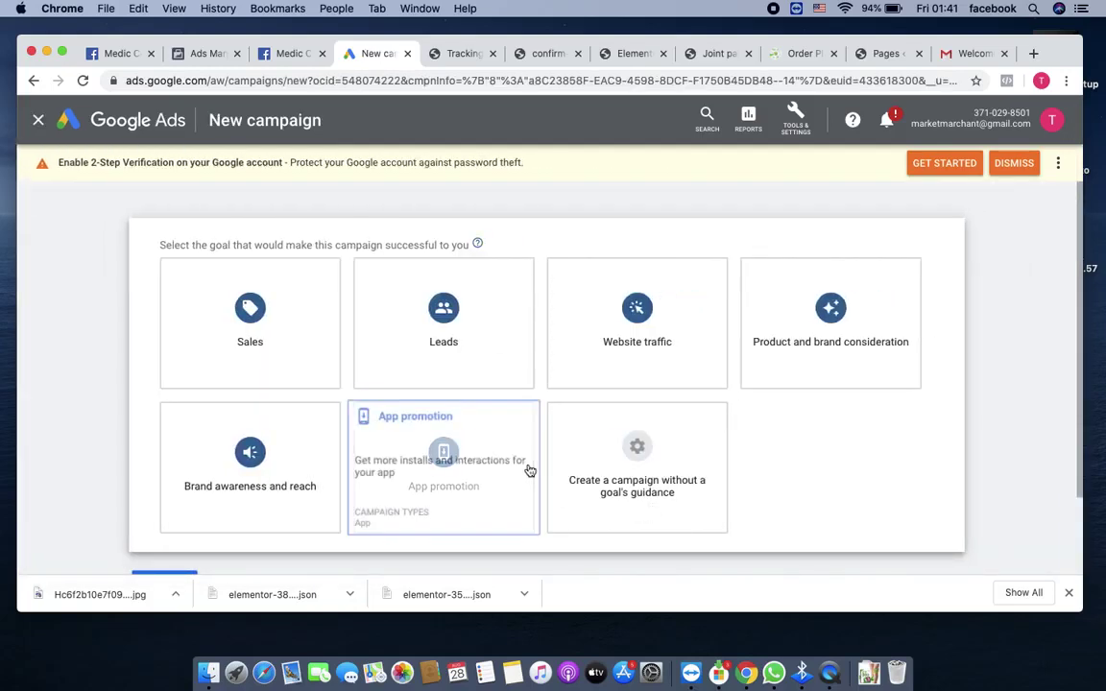
{"action": "left_click", "coordinate": [232, 323]}
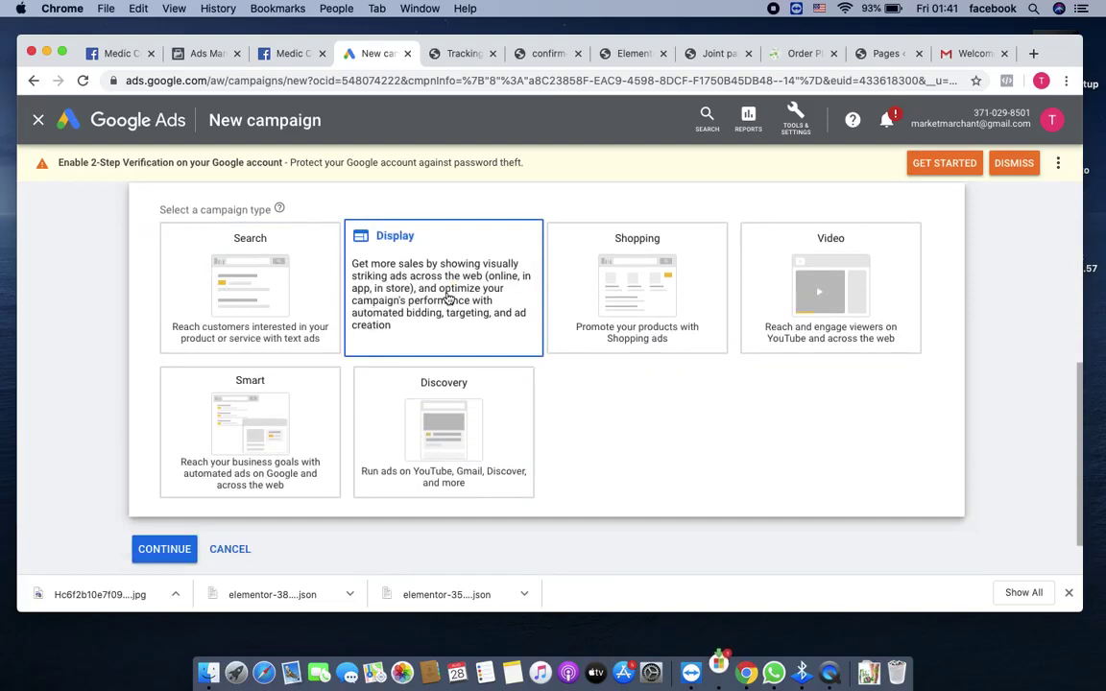
{"action": "left_click", "coordinate": [448, 299]}
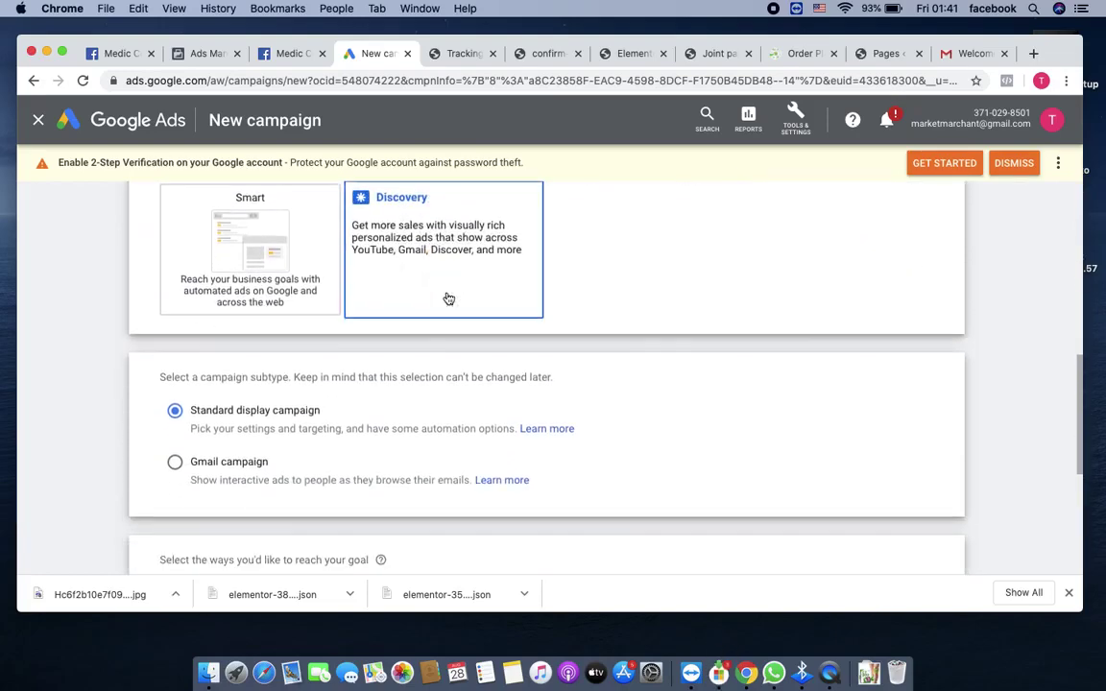
{"action": "scroll", "coordinate": [619, 312], "scroll_direction": "up", "scroll_amount": 5}
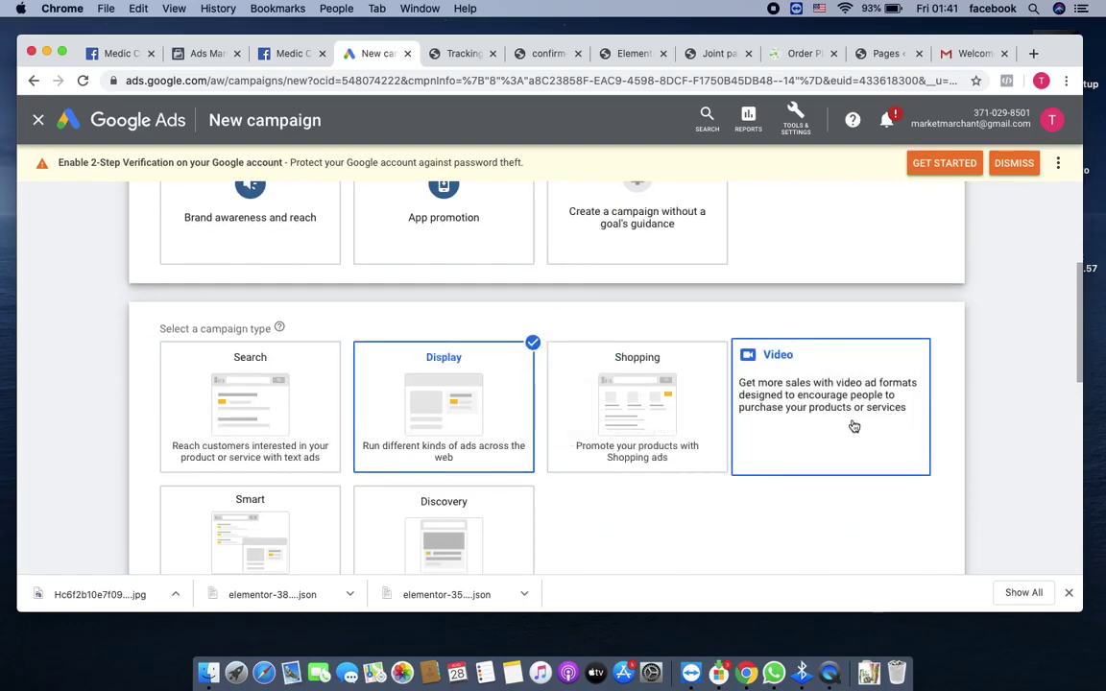
{"action": "scroll", "coordinate": [778, 494], "scroll_direction": "down", "scroll_amount": 1}
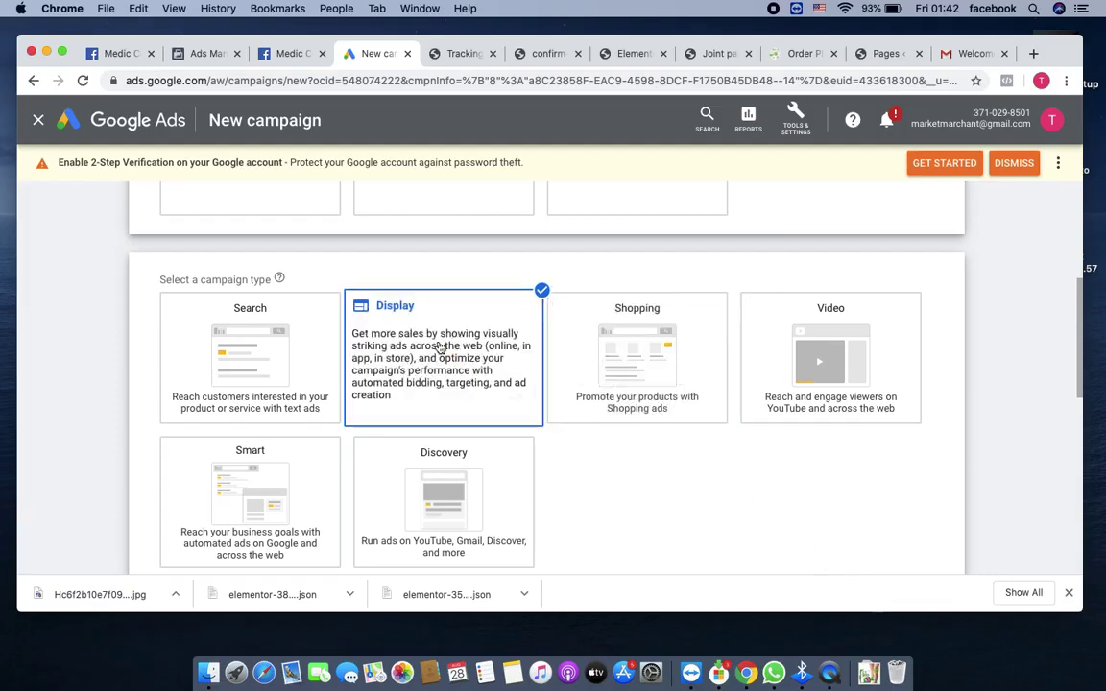
{"action": "left_click", "coordinate": [439, 348]}
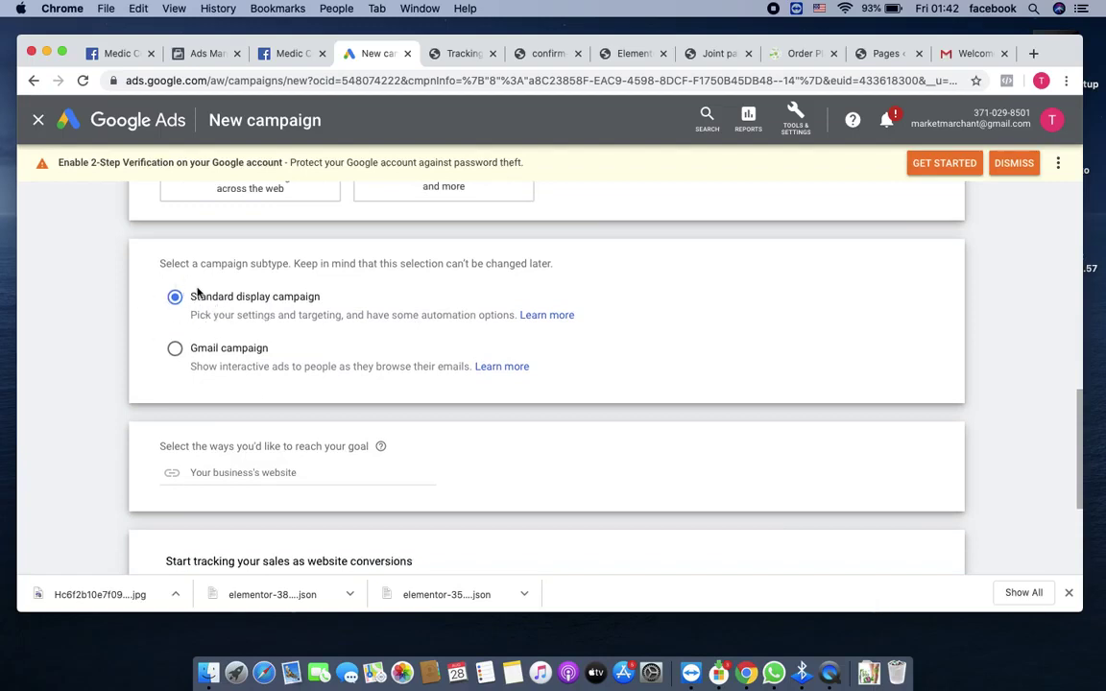
{"action": "left_click", "coordinate": [301, 471]}
{"action": "scroll", "coordinate": [452, 148], "scroll_direction": "up", "scroll_amount": 2}
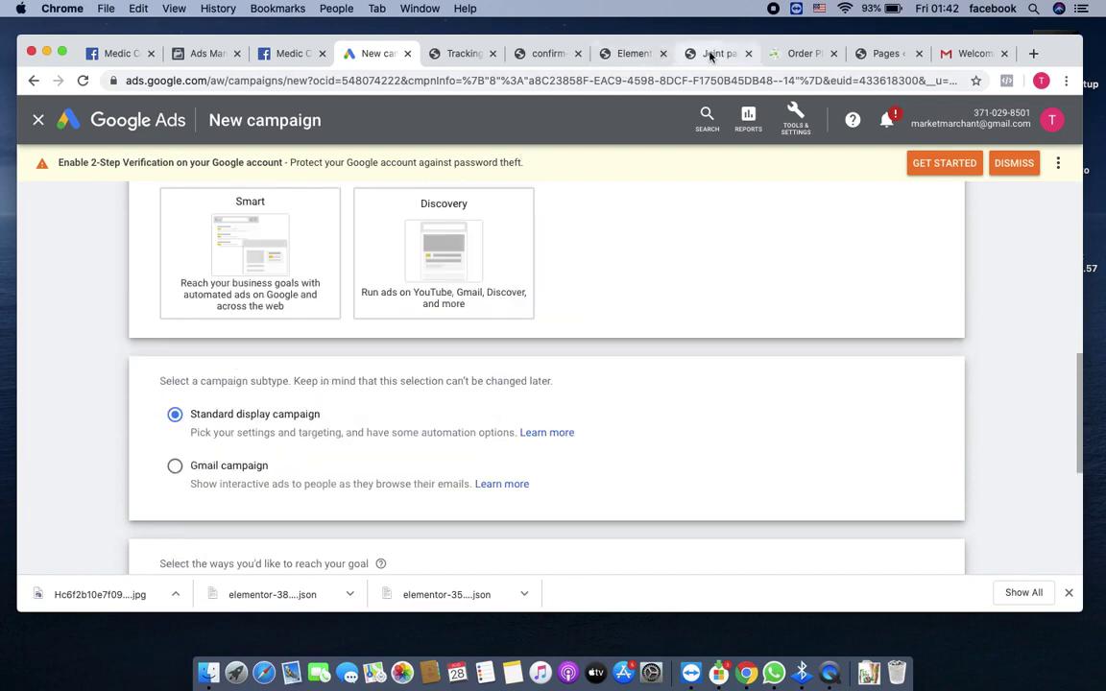
{"action": "left_click", "coordinate": [885, 54]}
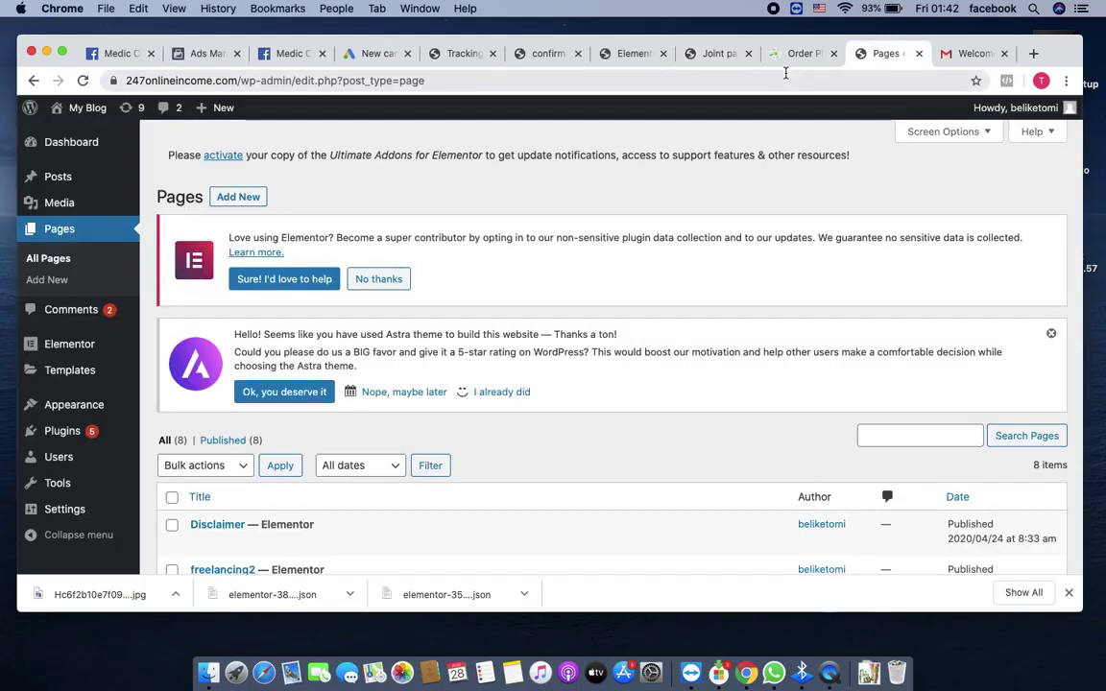
{"action": "left_click", "coordinate": [235, 81]}
{"action": "left_click", "coordinate": [230, 81]}
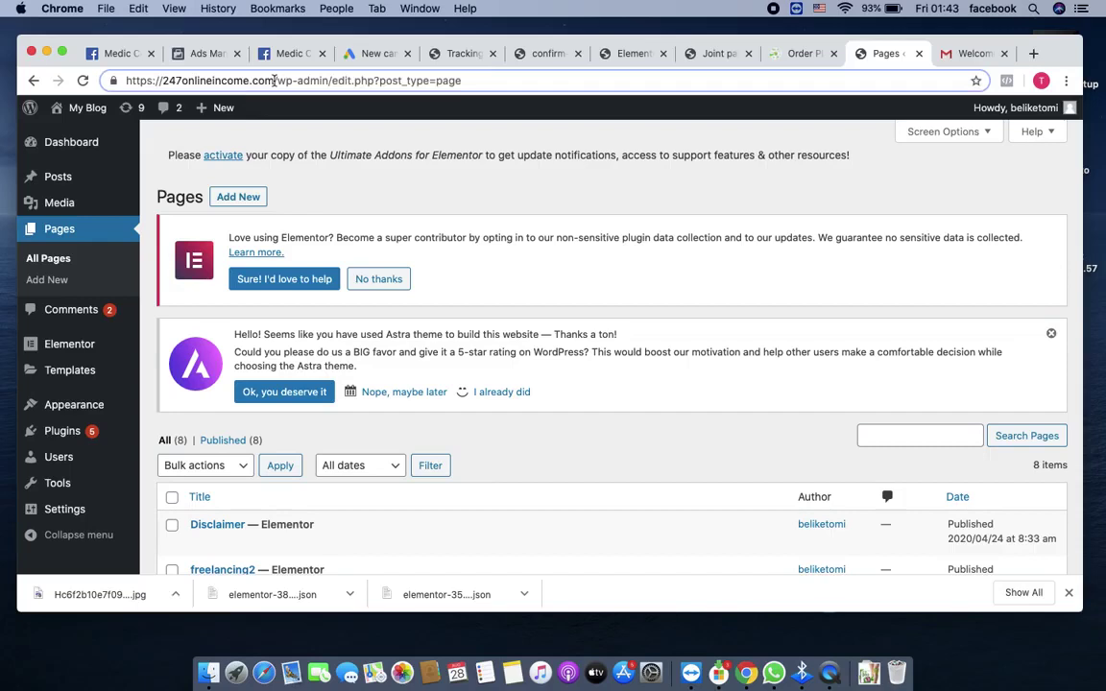
{"action": "left_click_drag", "start_coordinate": [275, 81], "coordinate": [109, 81]}
{"action": "key", "text": "super+c"}
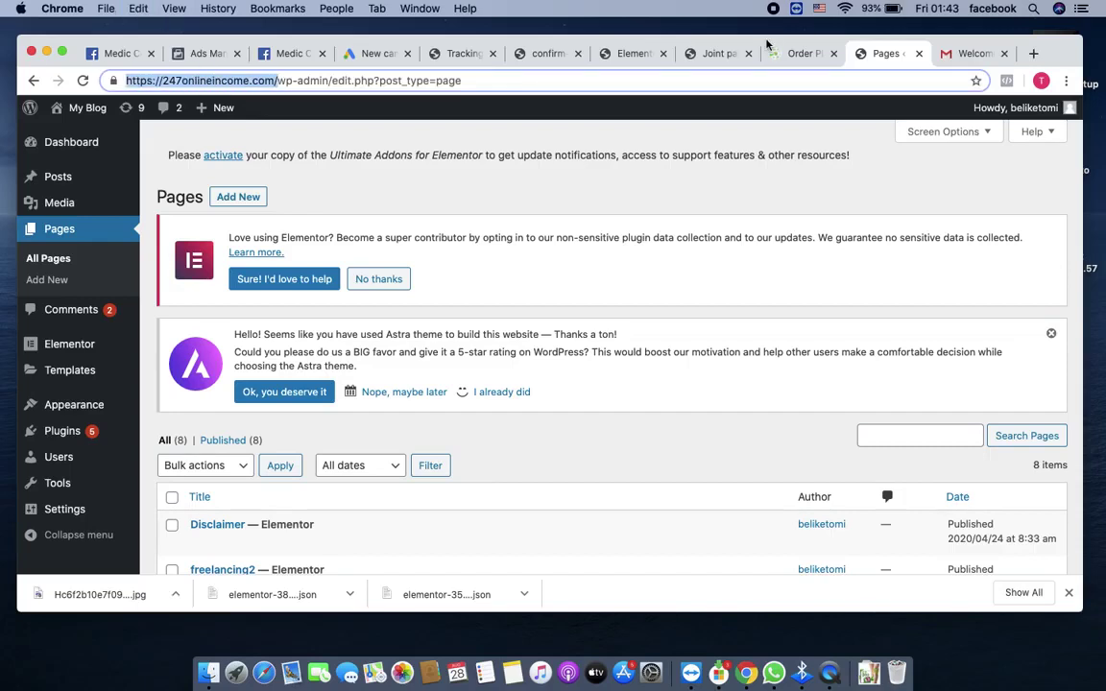
{"action": "left_click", "coordinate": [376, 52]}
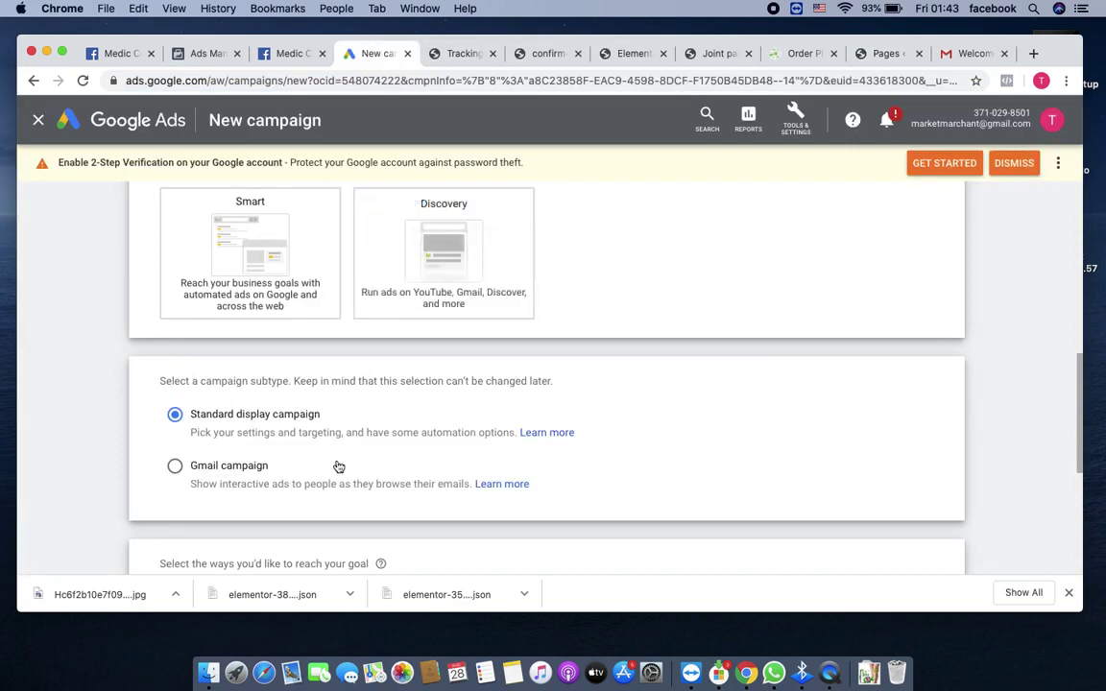
{"action": "scroll", "coordinate": [309, 520], "scroll_direction": "down", "scroll_amount": 2}
{"action": "left_click", "coordinate": [291, 502]}
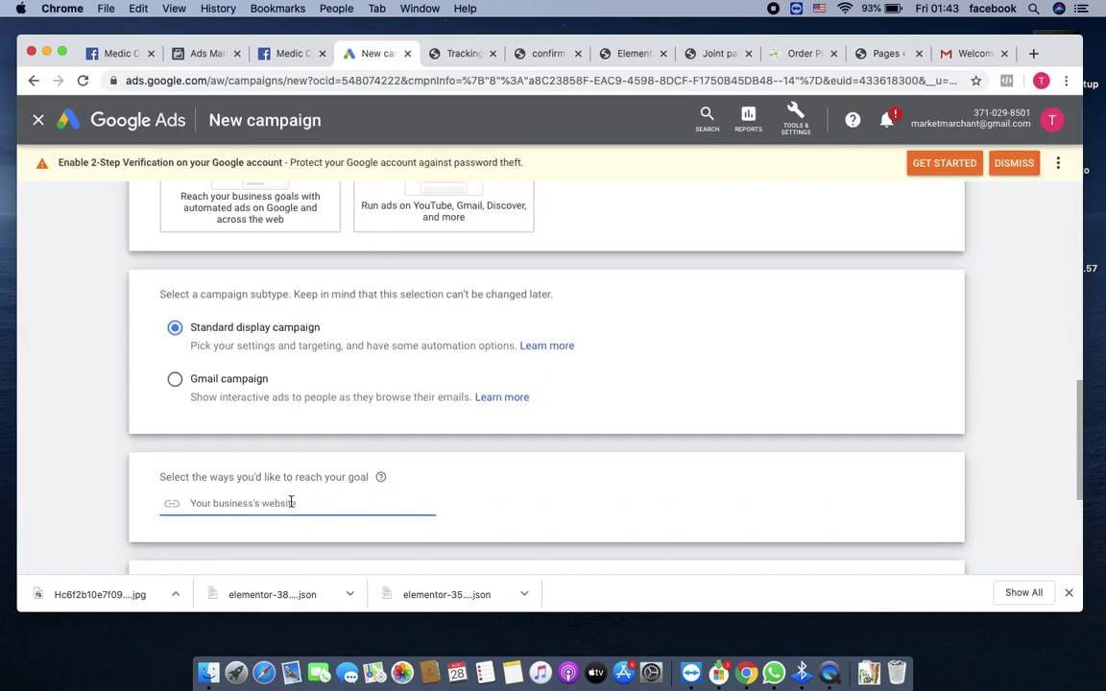
{"action": "key", "text": "super+v"}
Step: Create the Website sale conversion action and choose to install the tracking code yourself
{"action": "scroll", "coordinate": [421, 444], "scroll_direction": "down", "scroll_amount": 5}
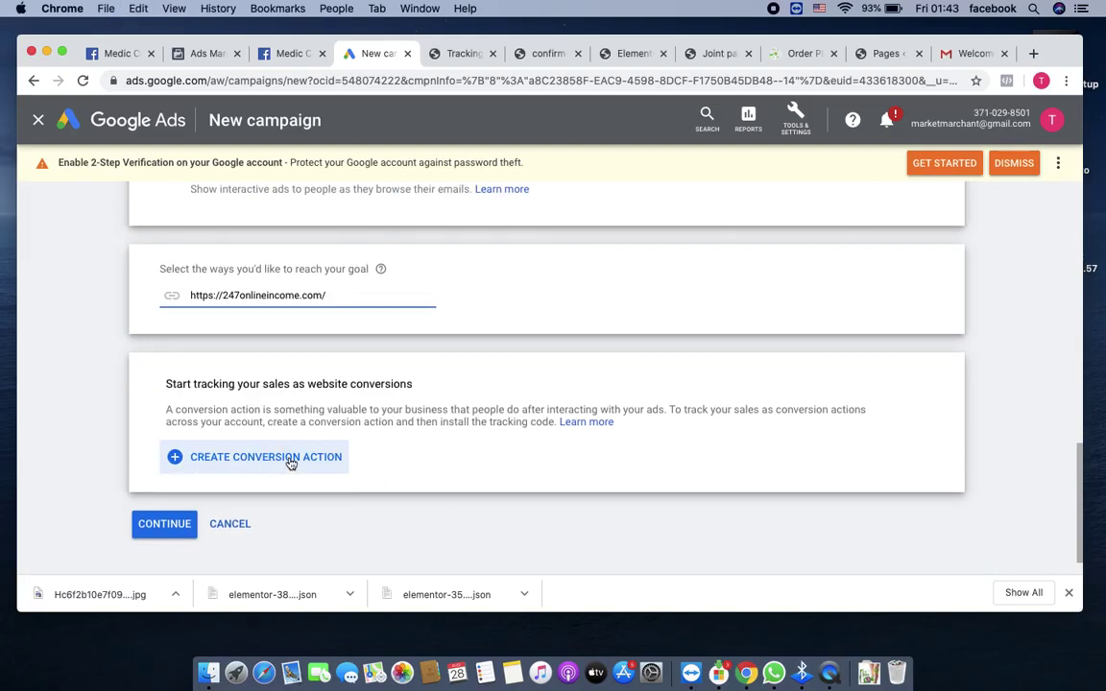
{"action": "left_click", "coordinate": [291, 461]}
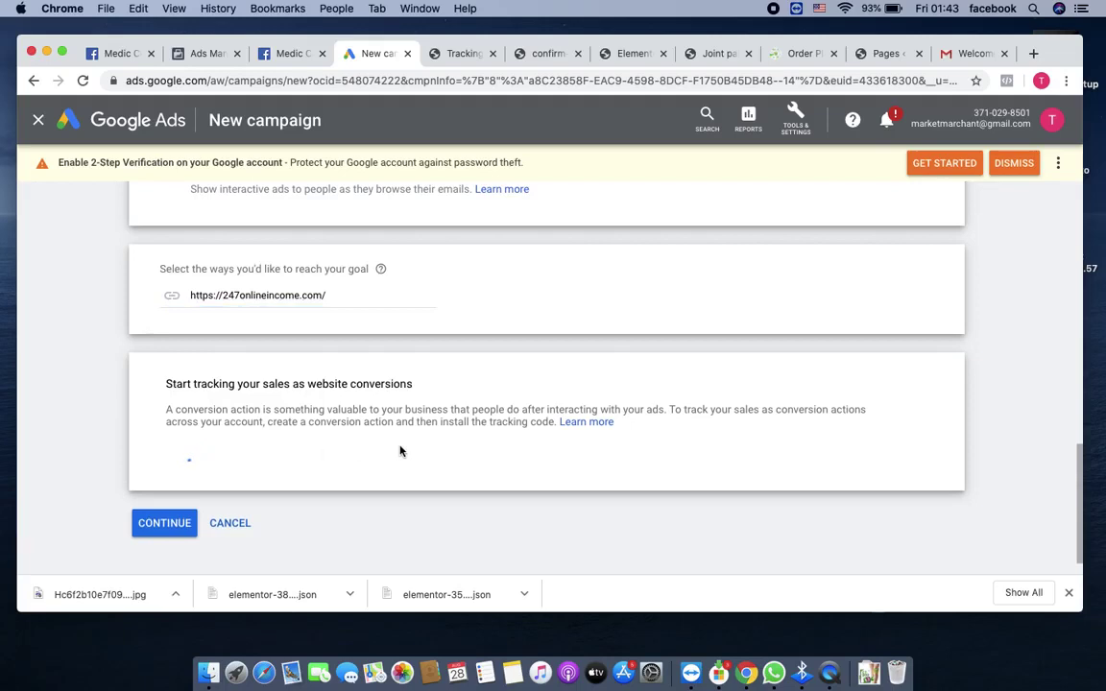
{"action": "scroll", "coordinate": [401, 451], "scroll_direction": "down", "scroll_amount": 2}
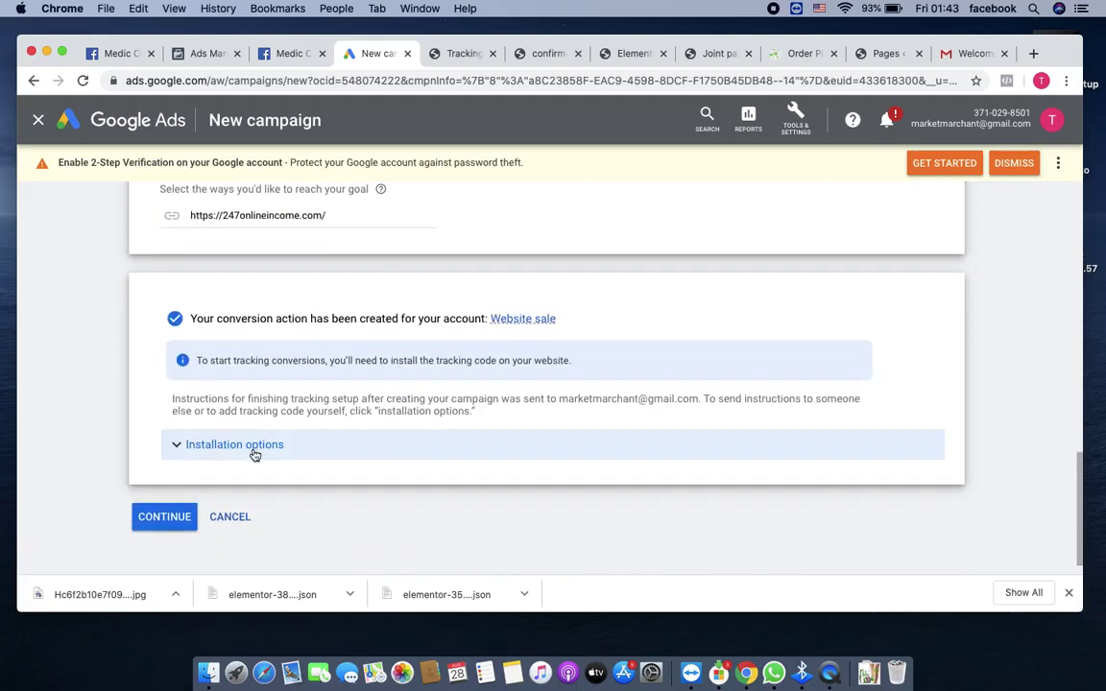
{"action": "left_click", "coordinate": [255, 454]}
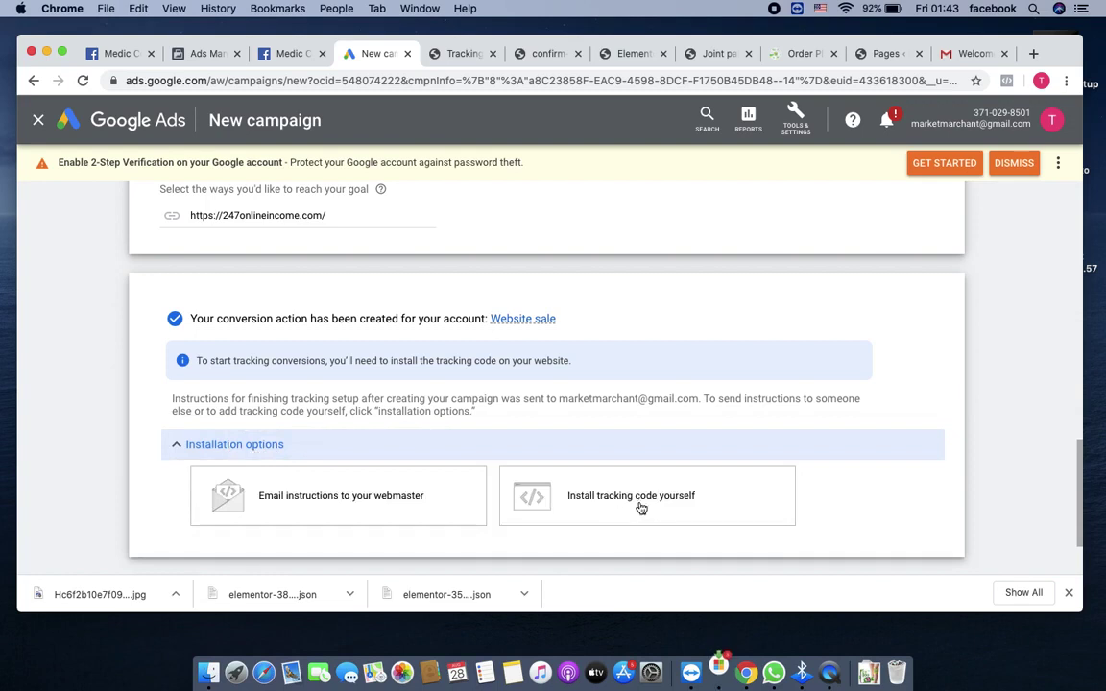
{"action": "left_click", "coordinate": [672, 504]}
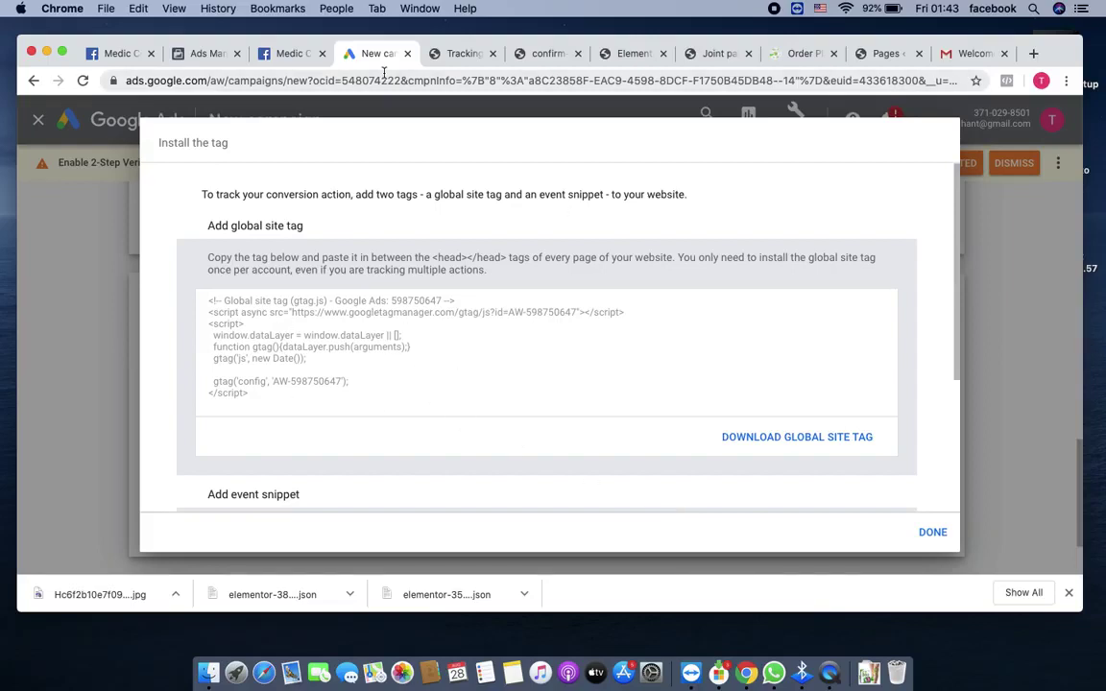
{"action": "left_click", "coordinate": [880, 55]}
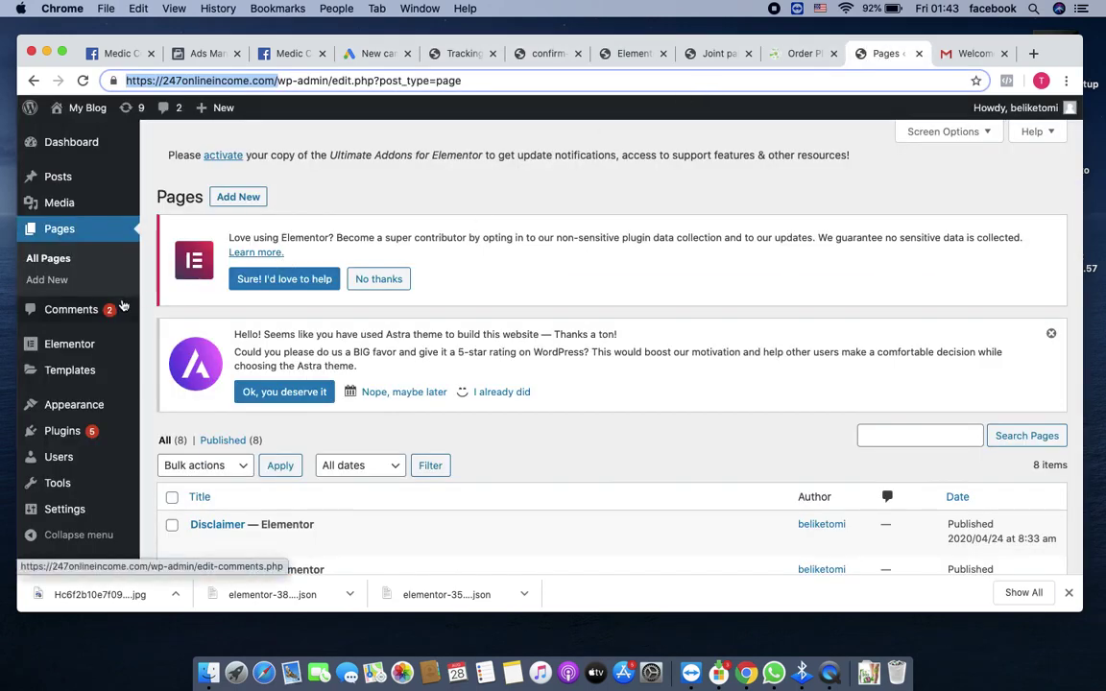
Step: Browse the Installed Plugins list, then go to the Add Plugins page's search box
{"action": "mouse_move", "coordinate": [70, 435]}
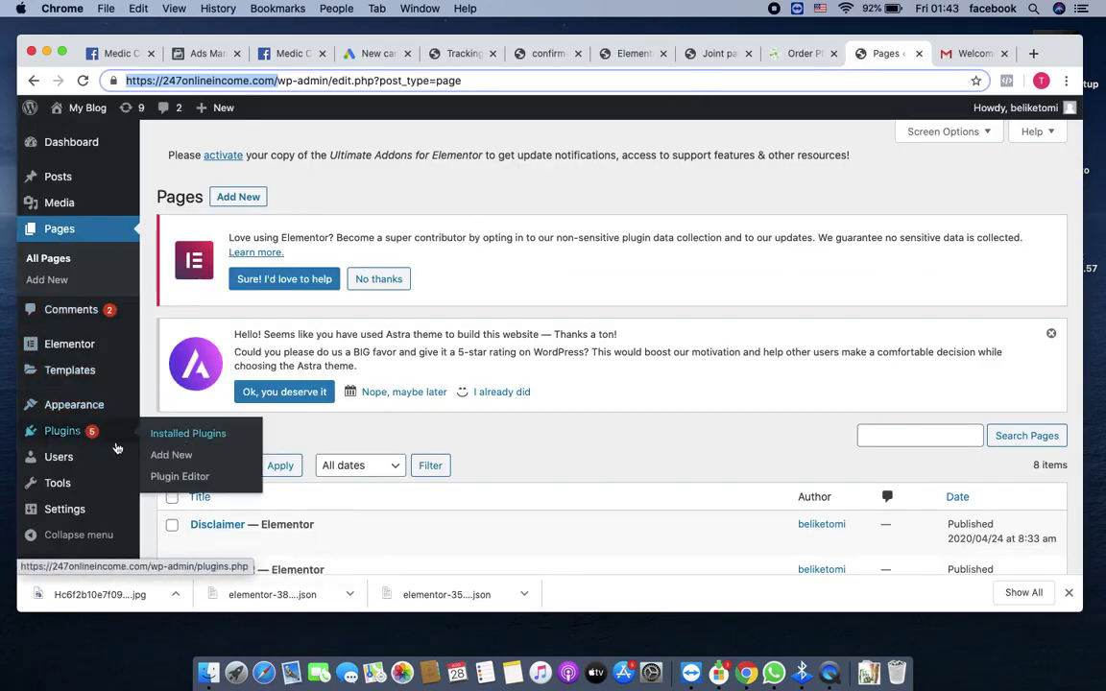
{"action": "left_click", "coordinate": [61, 434]}
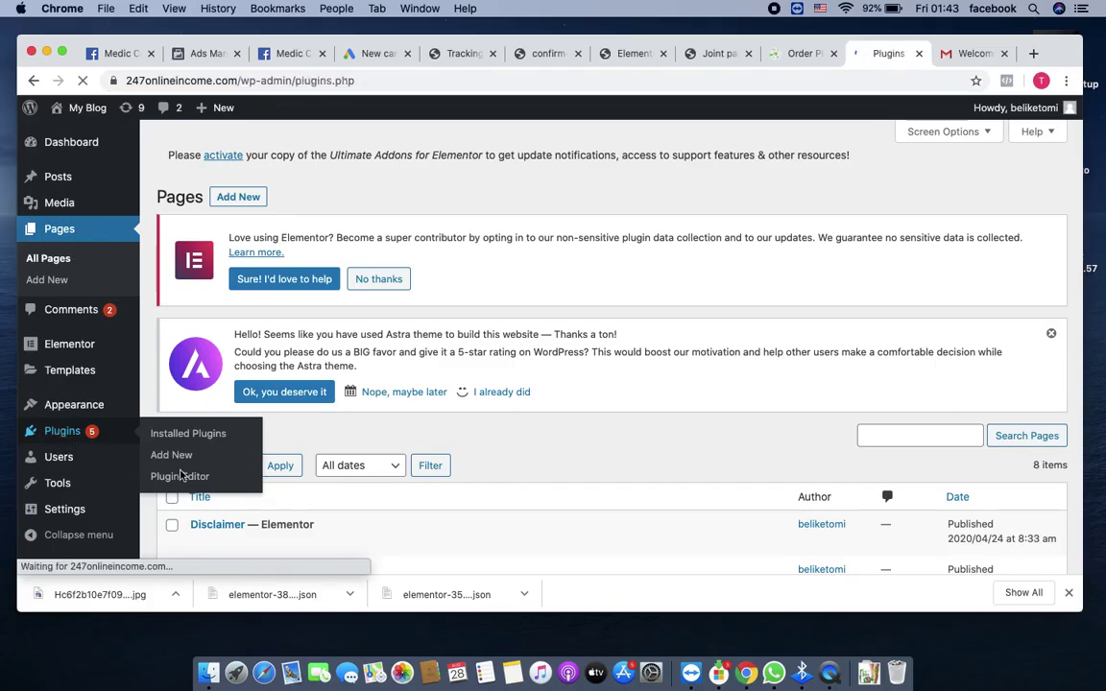
{"action": "scroll", "coordinate": [390, 457], "scroll_direction": "down", "scroll_amount": 5}
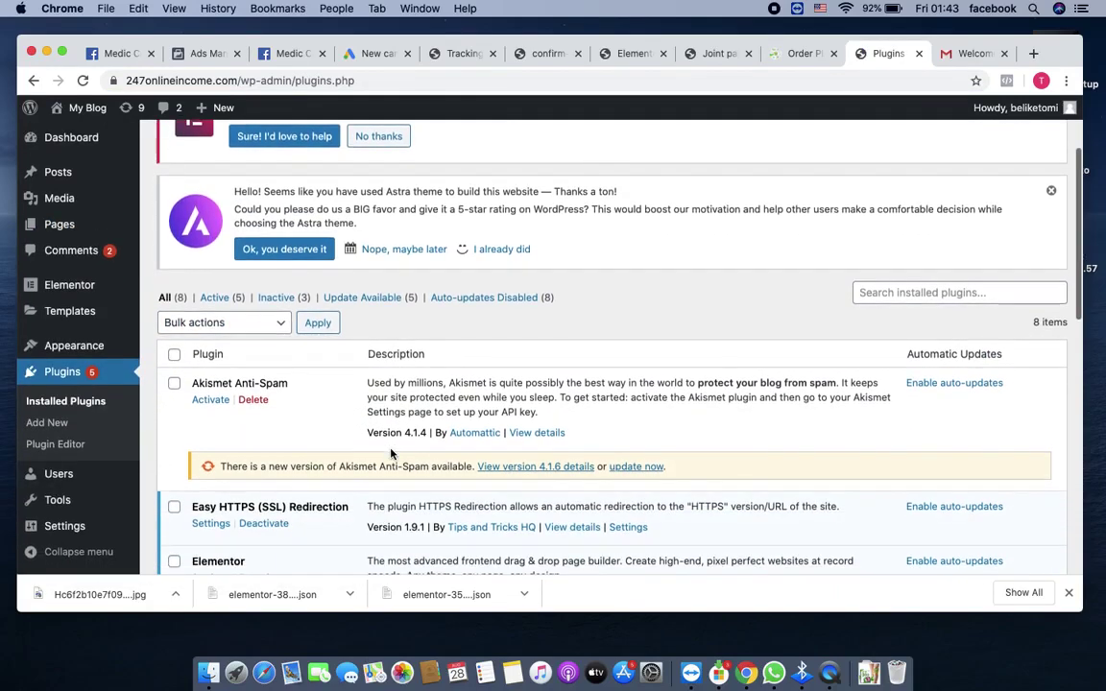
{"action": "scroll", "coordinate": [391, 453], "scroll_direction": "down", "scroll_amount": 6}
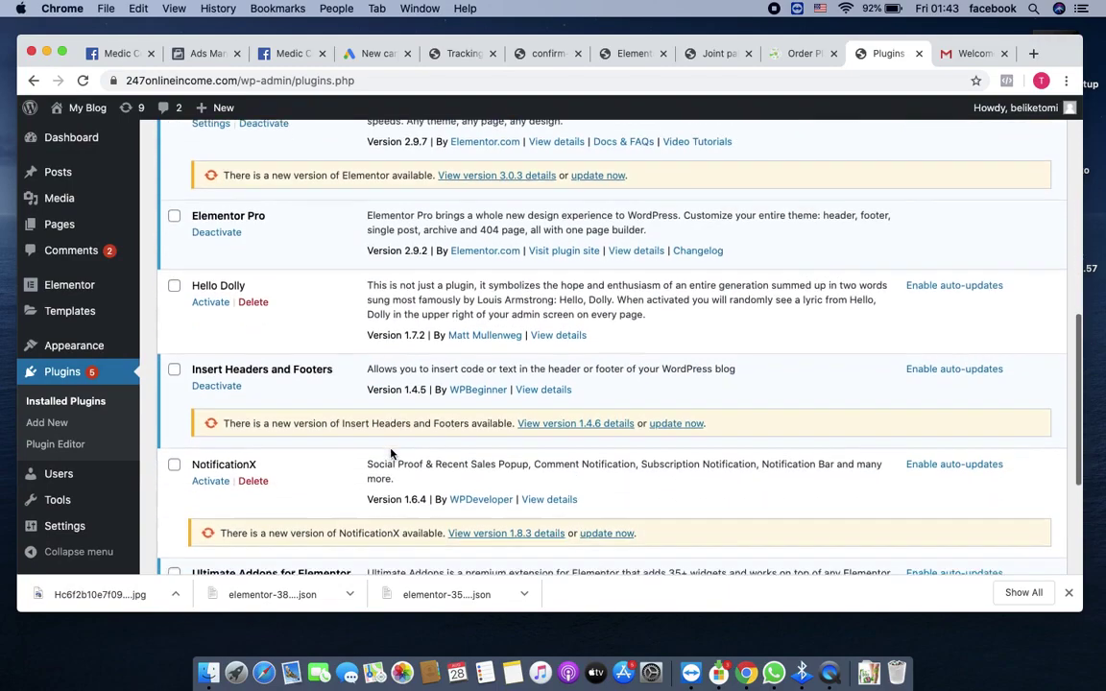
{"action": "scroll", "coordinate": [391, 453], "scroll_direction": "down", "scroll_amount": 2}
{"action": "scroll", "coordinate": [391, 454], "scroll_direction": "up", "scroll_amount": 6}
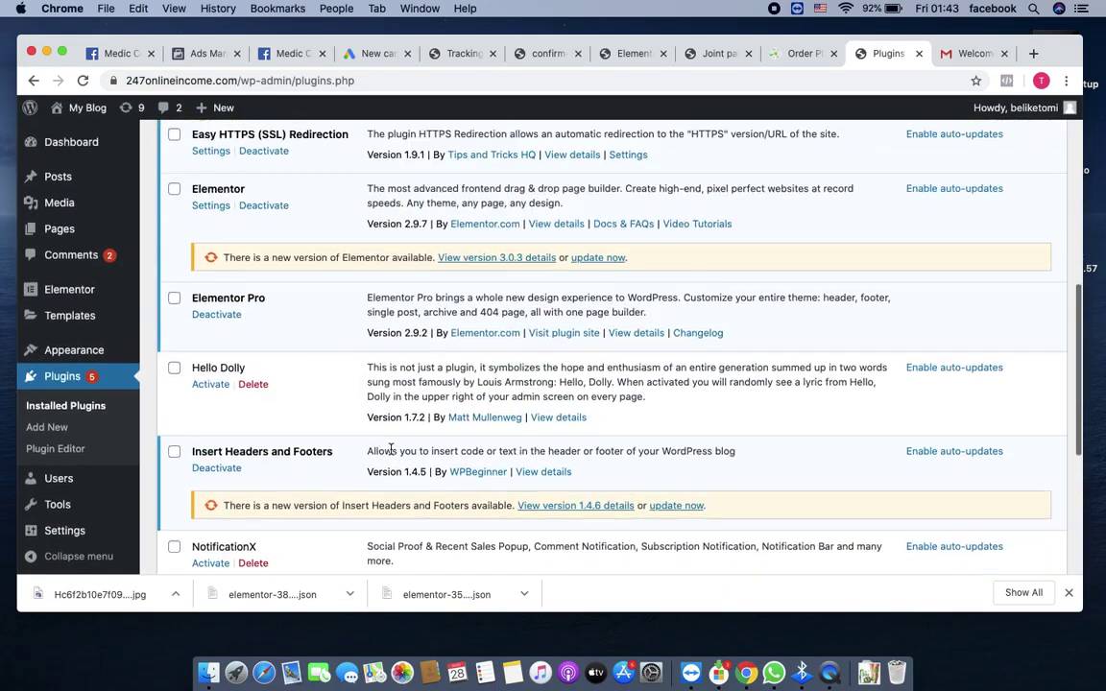
{"action": "scroll", "coordinate": [391, 453], "scroll_direction": "up", "scroll_amount": 8}
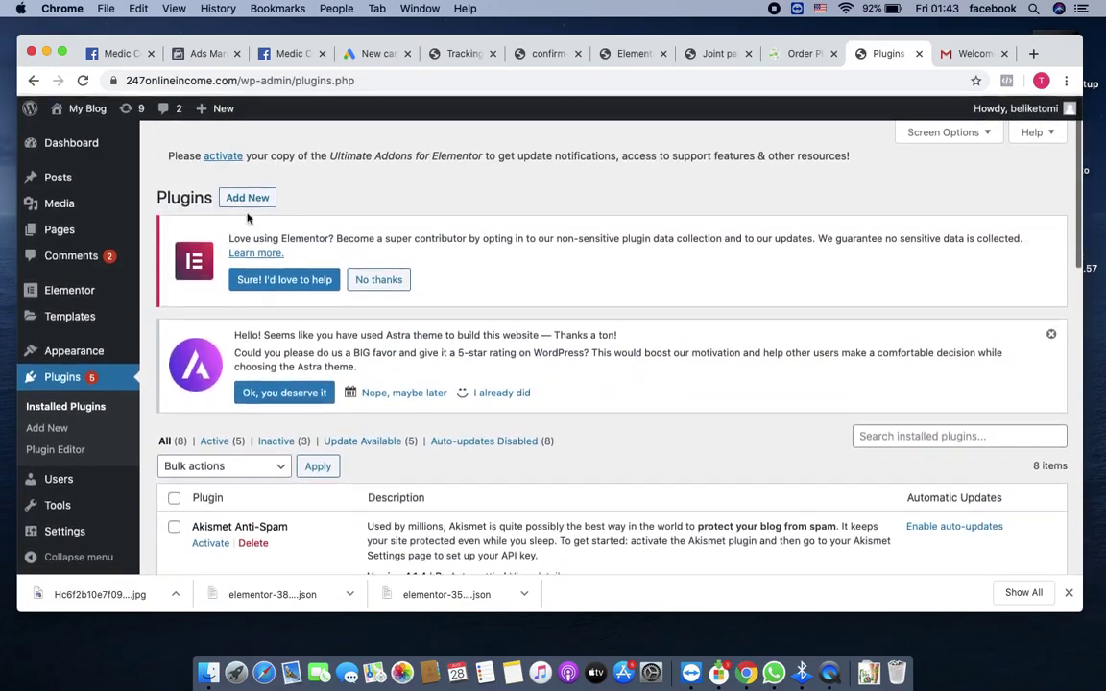
{"action": "left_click", "coordinate": [251, 198]}
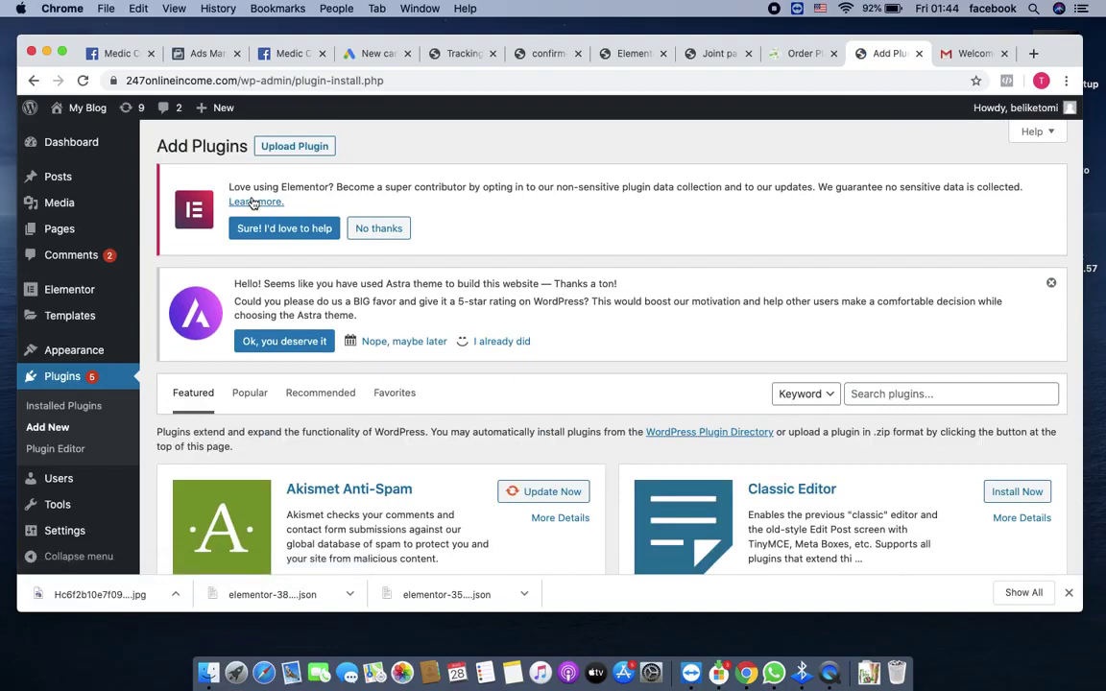
{"action": "left_click", "coordinate": [908, 398]}
Step: Search 'tracking code manage', install and activate Tracking Code Manager, and continue on the free version
{"action": "type", "text": "trac"}
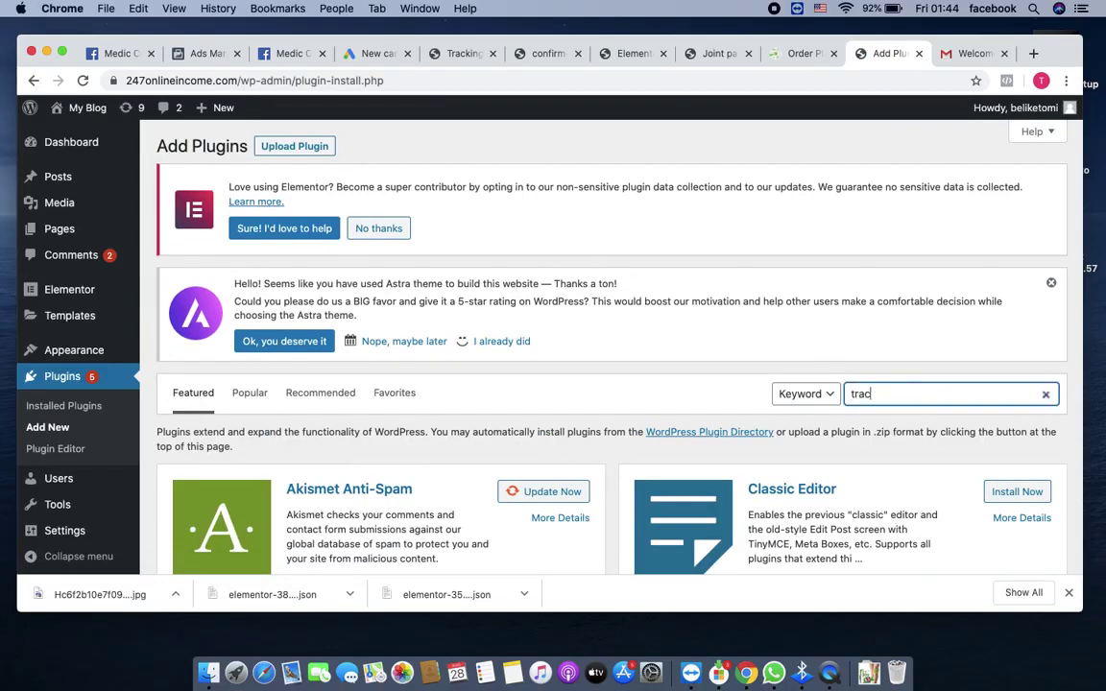
{"action": "type", "text": "king code manager"}
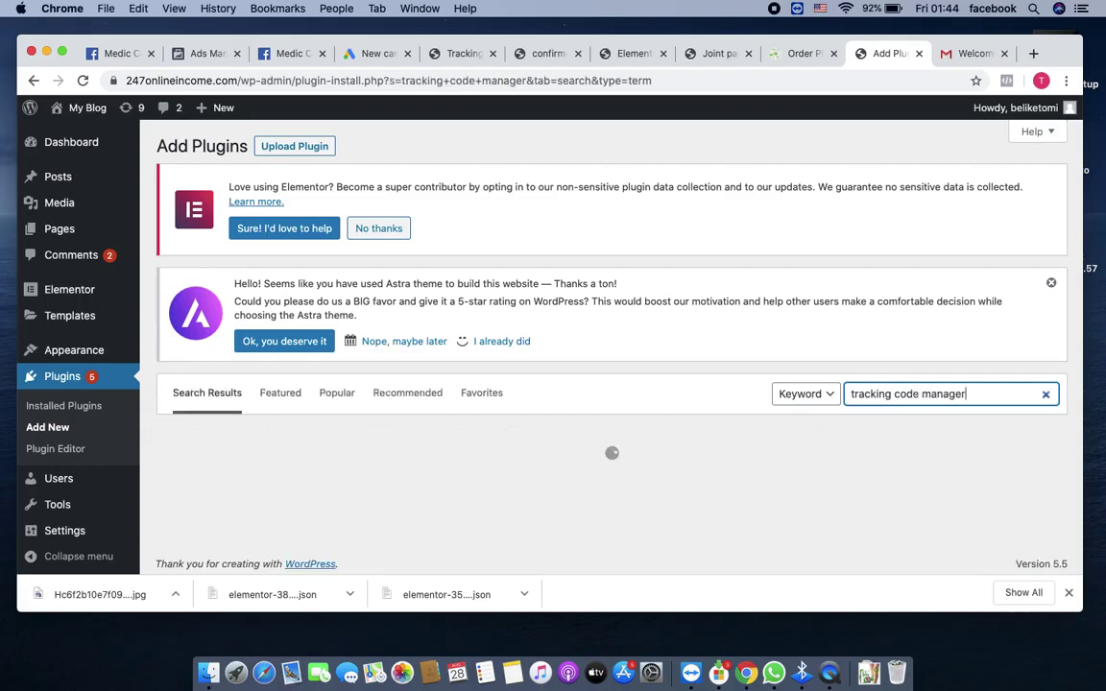
{"action": "scroll", "coordinate": [712, 399], "scroll_direction": "down", "scroll_amount": 3}
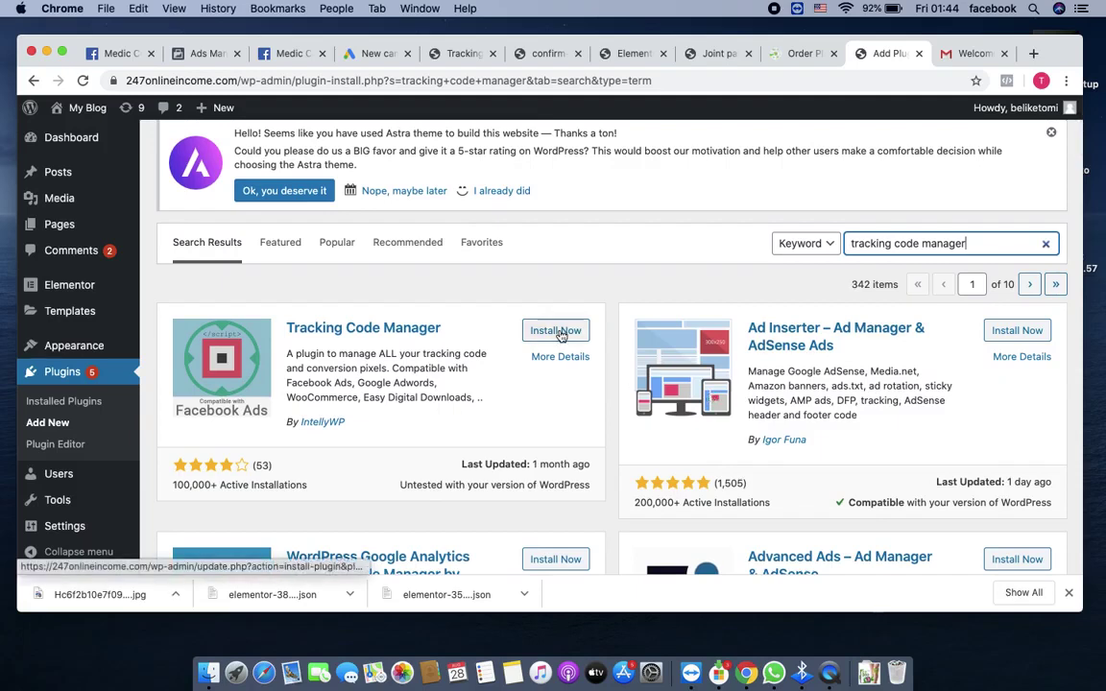
{"action": "left_click", "coordinate": [561, 332]}
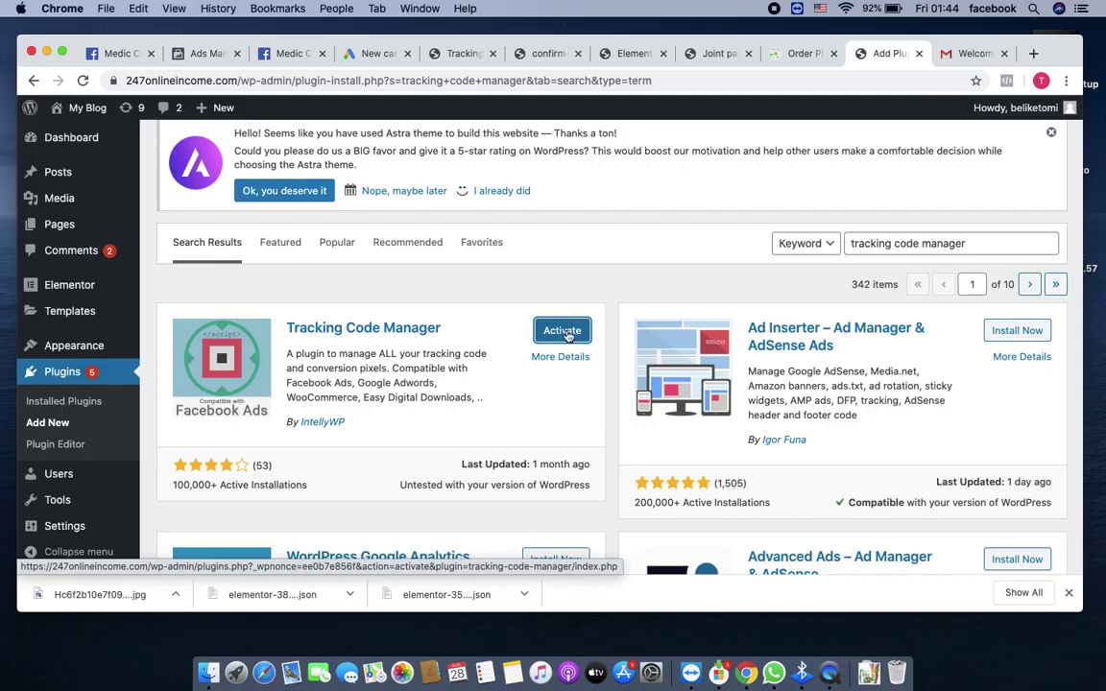
{"action": "left_click", "coordinate": [566, 332]}
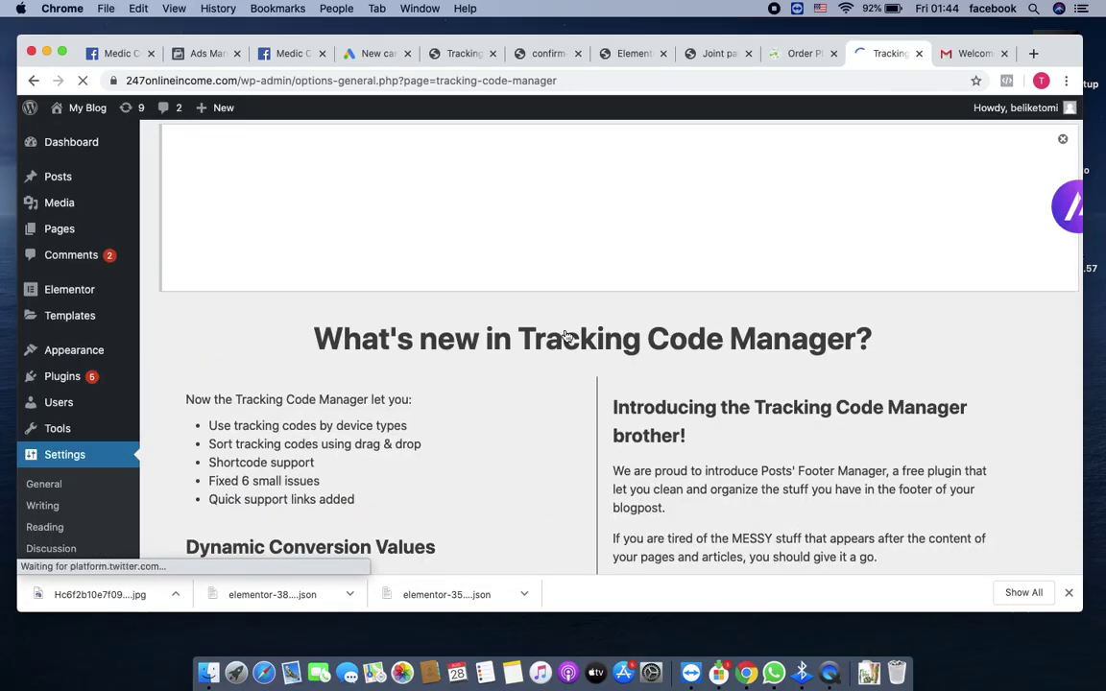
{"action": "scroll", "coordinate": [512, 404], "scroll_direction": "down", "scroll_amount": 5}
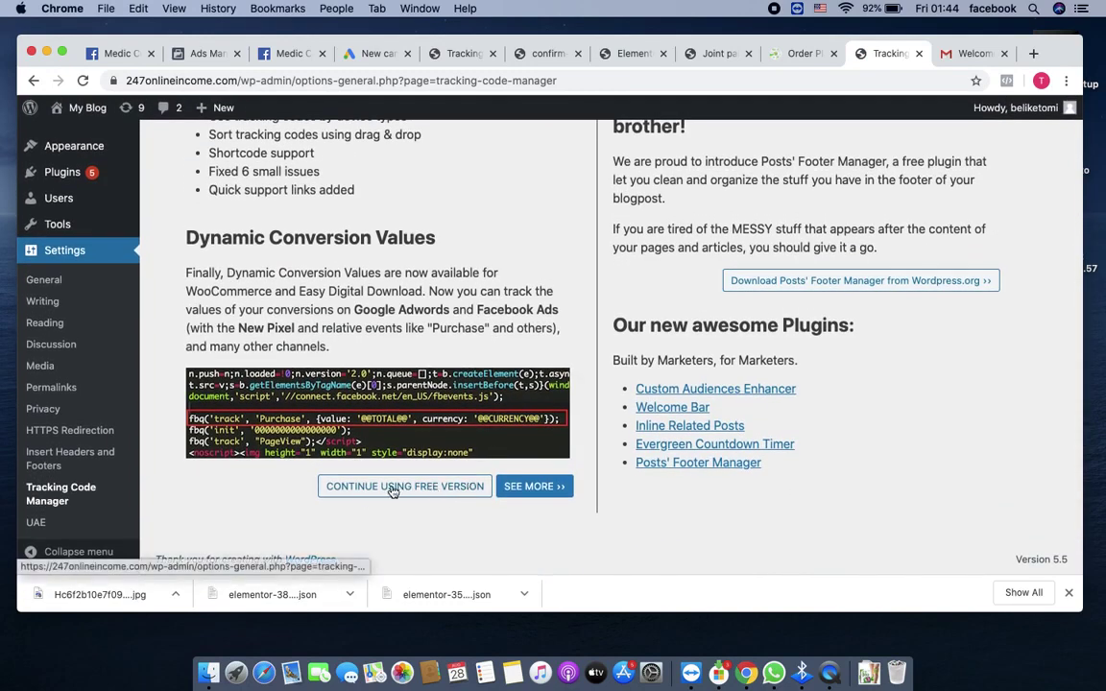
{"action": "left_click", "coordinate": [408, 491]}
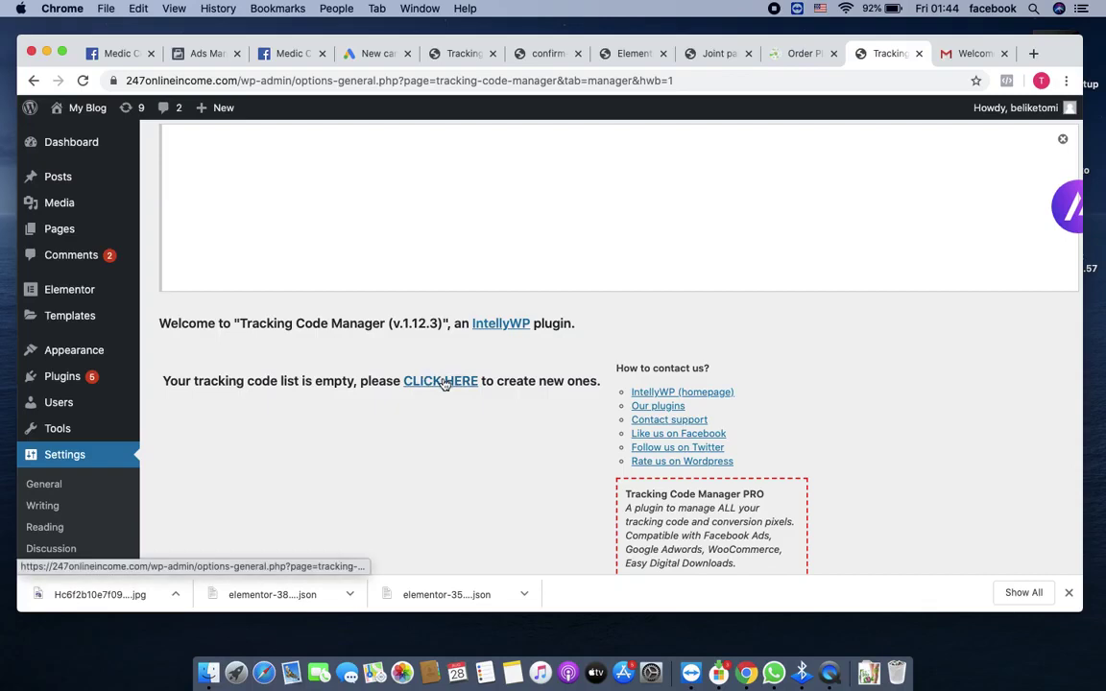
{"action": "left_click", "coordinate": [444, 382]}
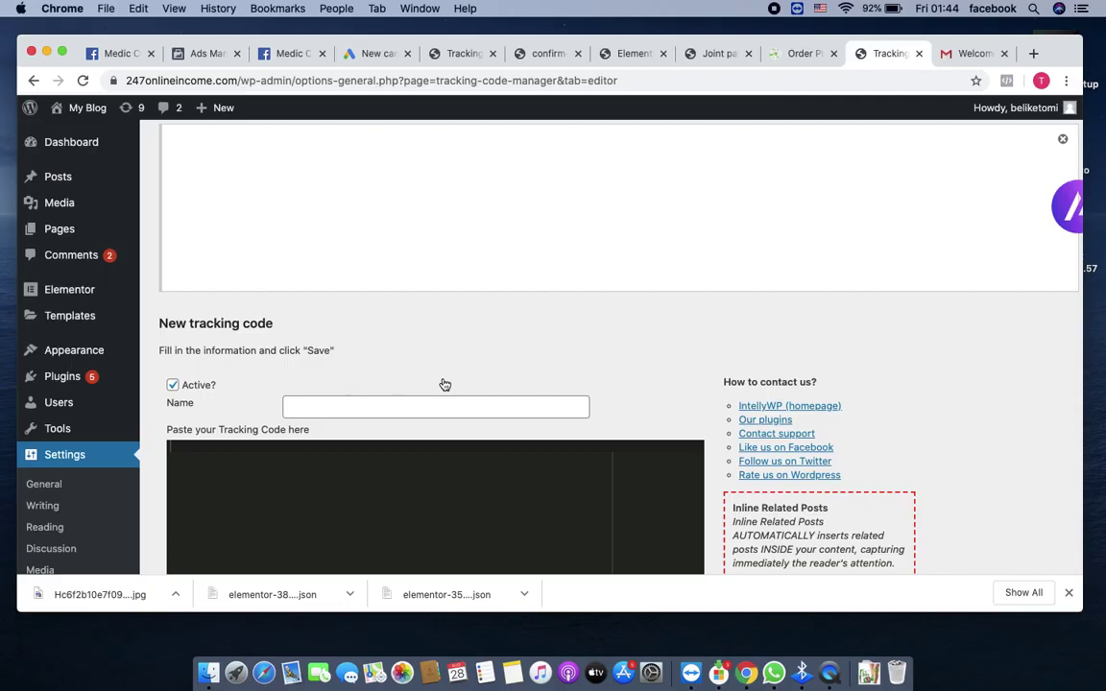
Step: Name the new tracking code 'Landing page views'
{"action": "scroll", "coordinate": [445, 384], "scroll_direction": "down", "scroll_amount": 3}
{"action": "left_click", "coordinate": [402, 285]}
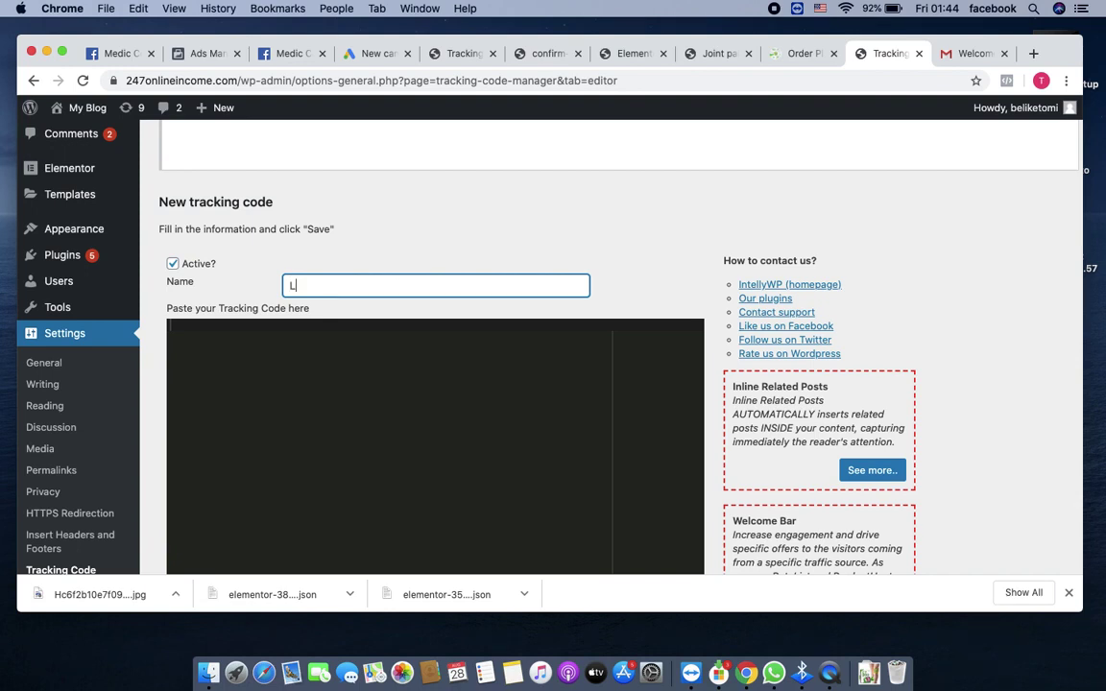
{"action": "type", "text": "Landing page views"}
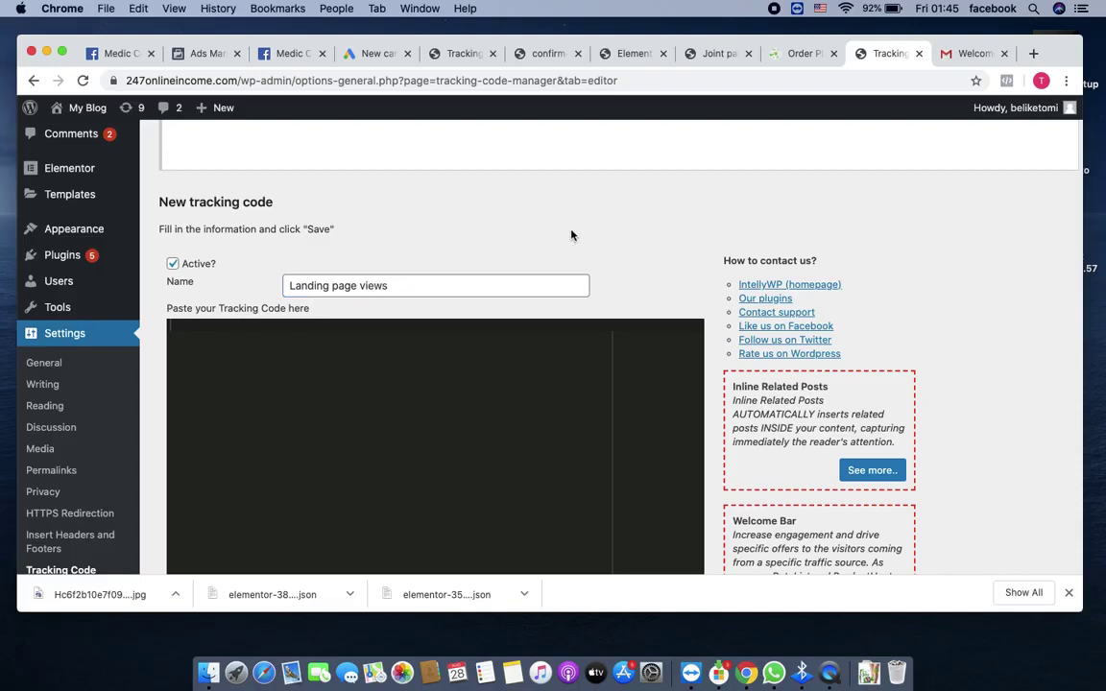
{"action": "left_click", "coordinate": [371, 54]}
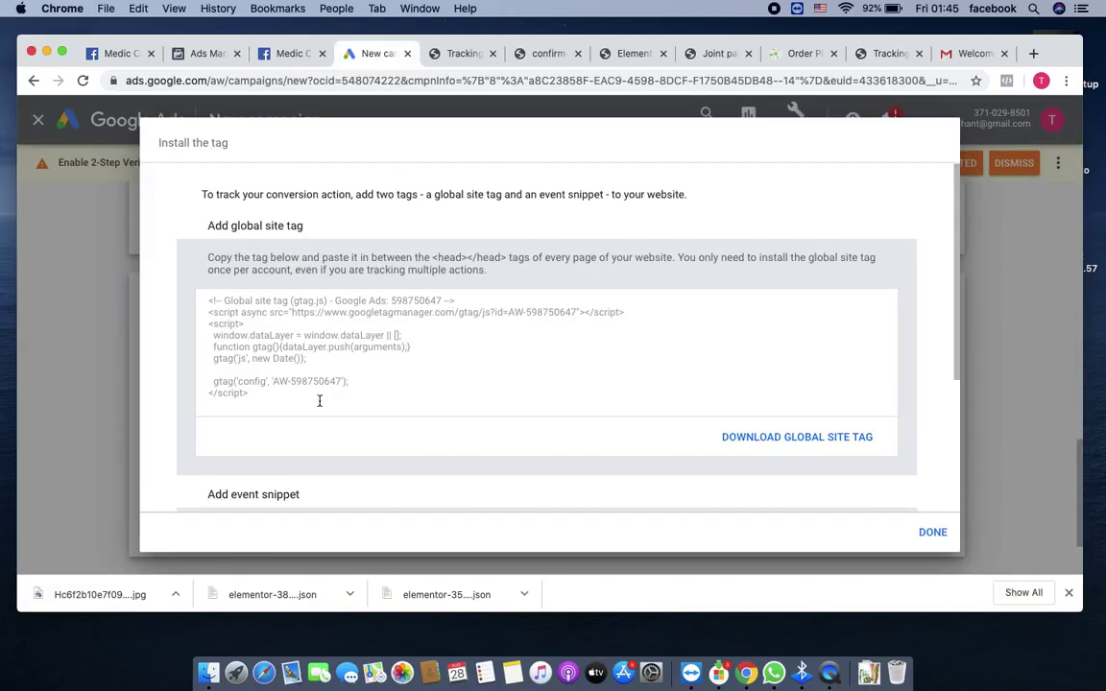
Step: Copy the AW-598750647 global site tag snippet into the Landing page views code editor
{"action": "left_click_drag", "start_coordinate": [264, 400], "coordinate": [205, 300]}
{"action": "key", "text": "super+c"}
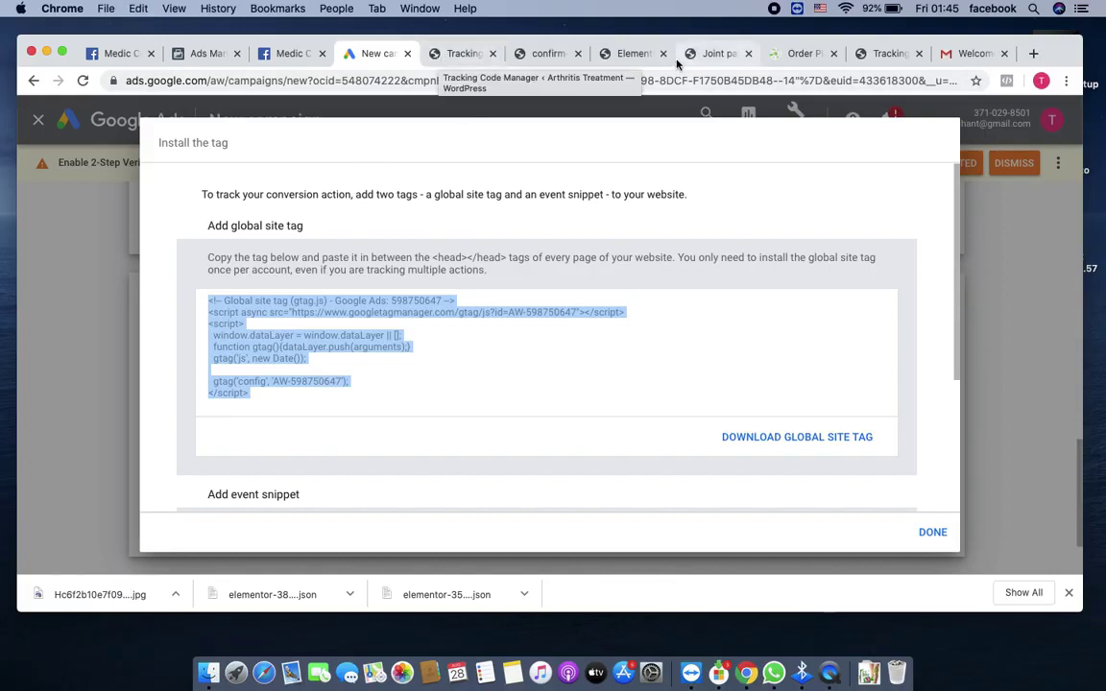
{"action": "left_click", "coordinate": [879, 54]}
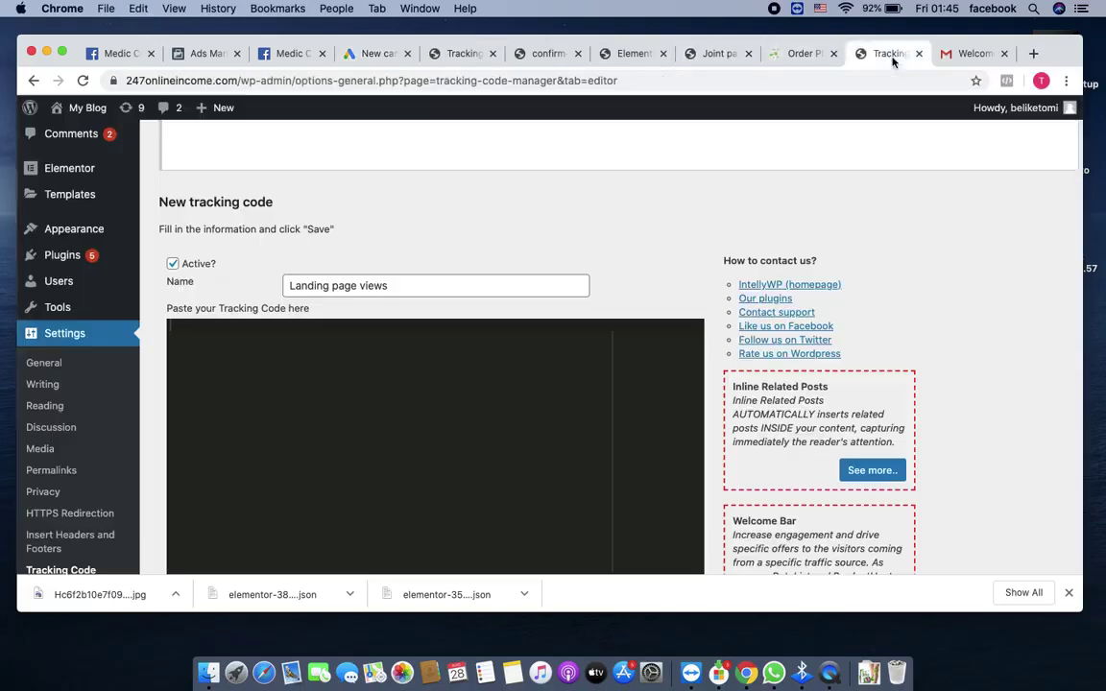
{"action": "left_click", "coordinate": [420, 400]}
{"action": "key", "text": "super+v"}
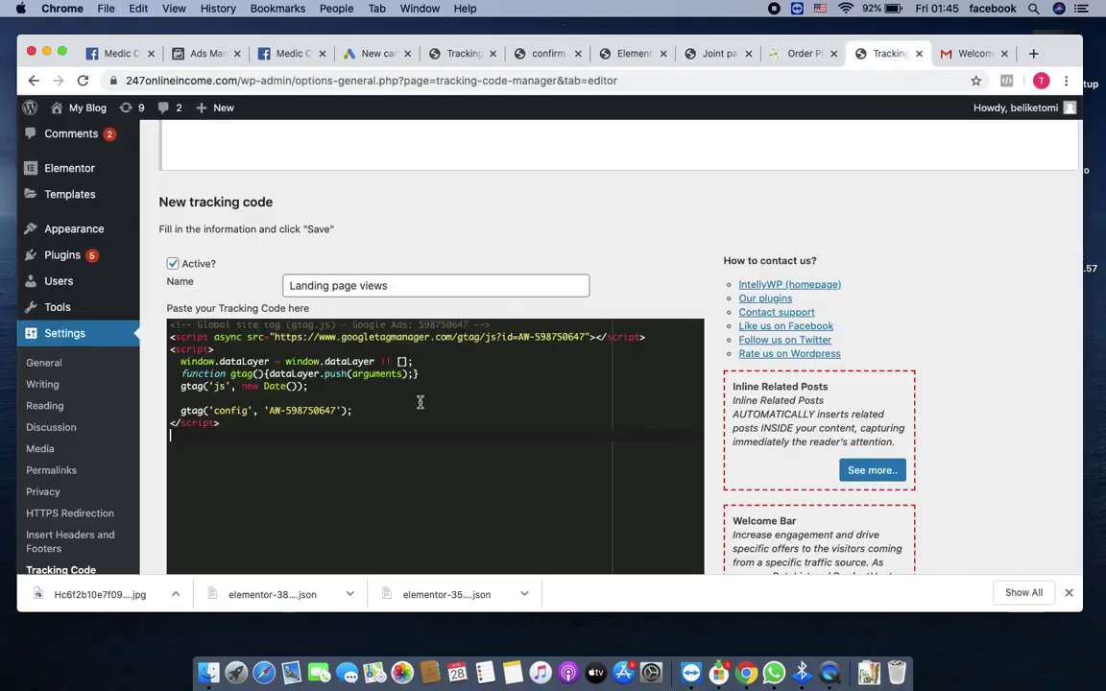
{"action": "scroll", "coordinate": [420, 401], "scroll_direction": "down", "scroll_amount": 6}
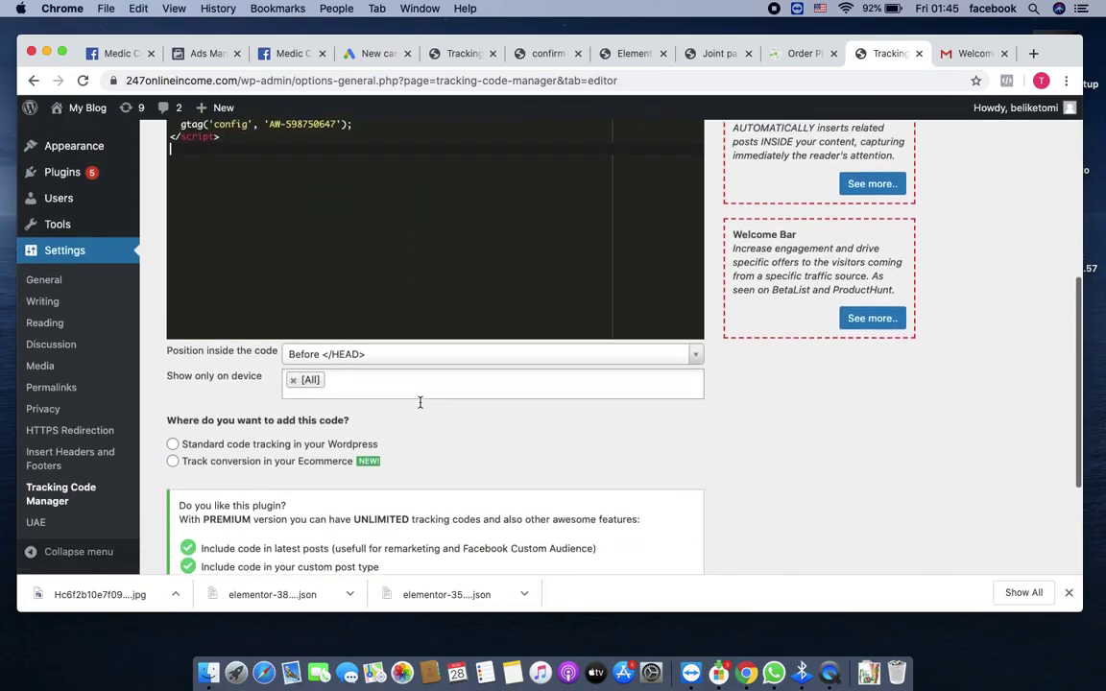
{"action": "left_click", "coordinate": [374, 344]}
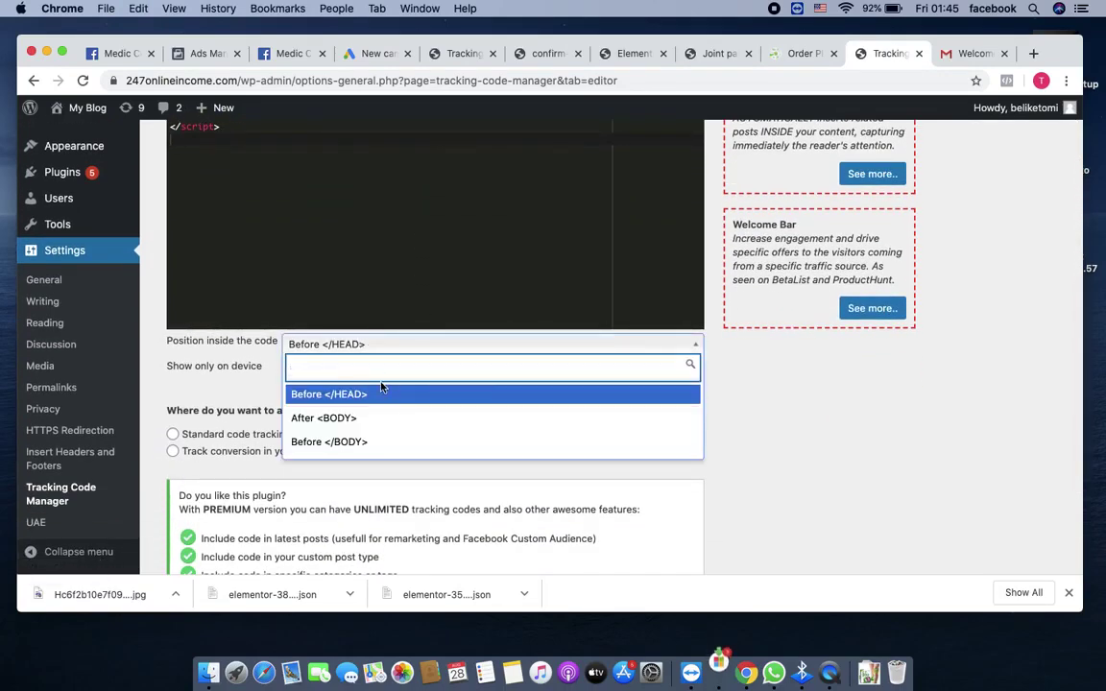
{"action": "left_click", "coordinate": [718, 362]}
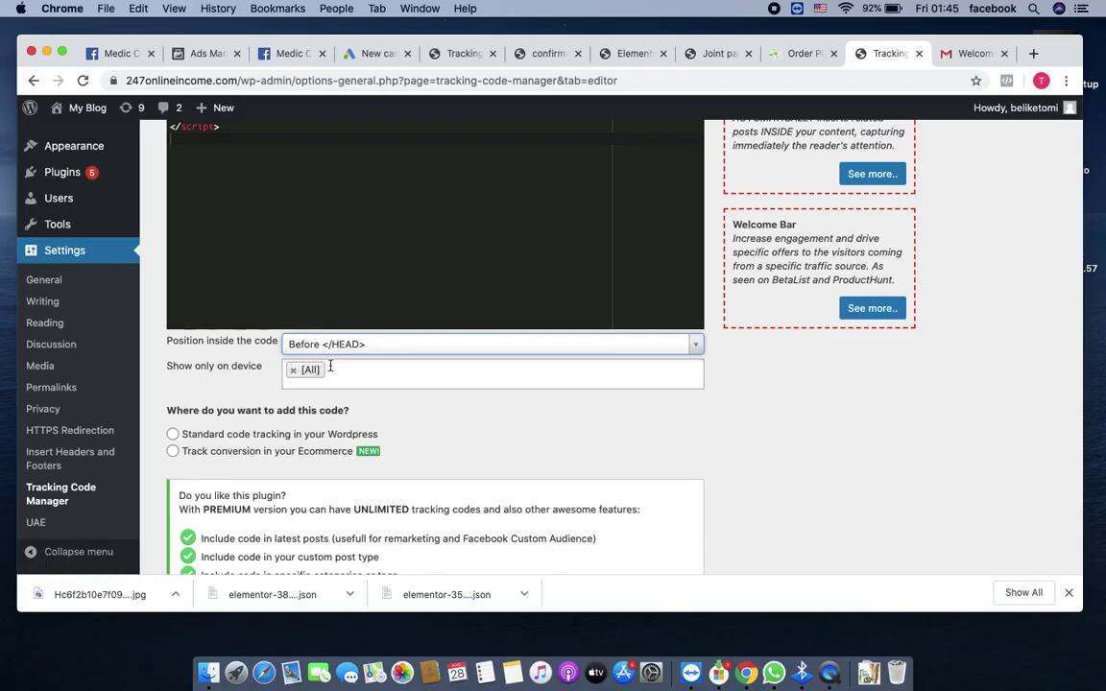
{"action": "scroll", "coordinate": [290, 421], "scroll_direction": "down", "scroll_amount": 3}
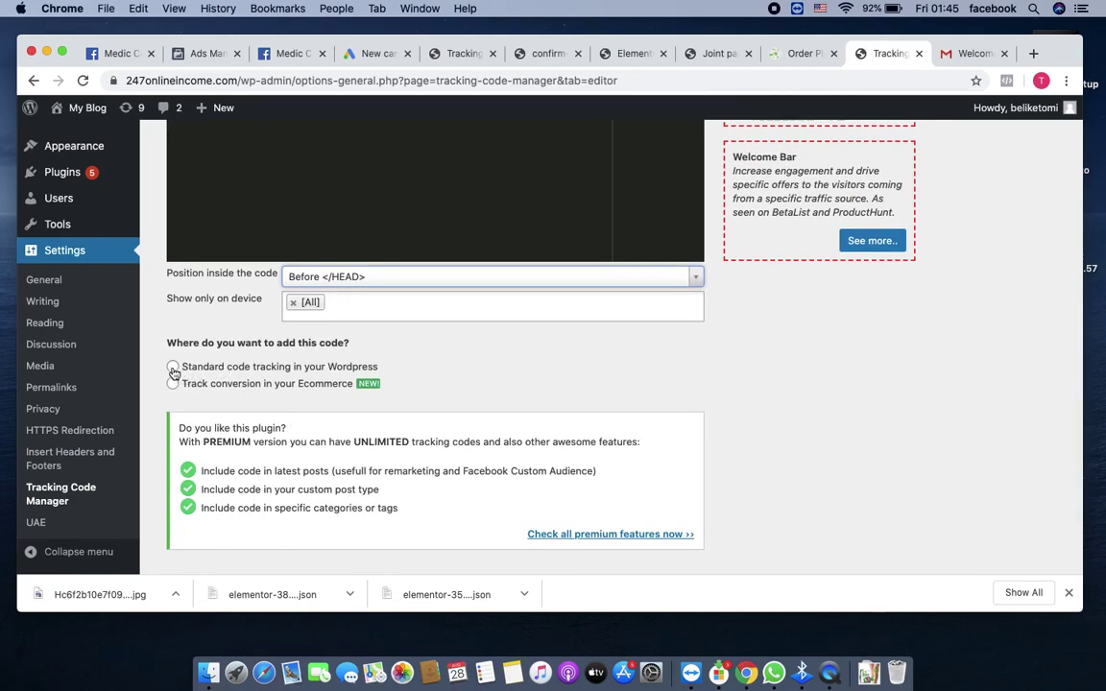
Step: Set standard code tracking on the whole website excluding the Thank you page, and save
{"action": "left_click", "coordinate": [173, 368]}
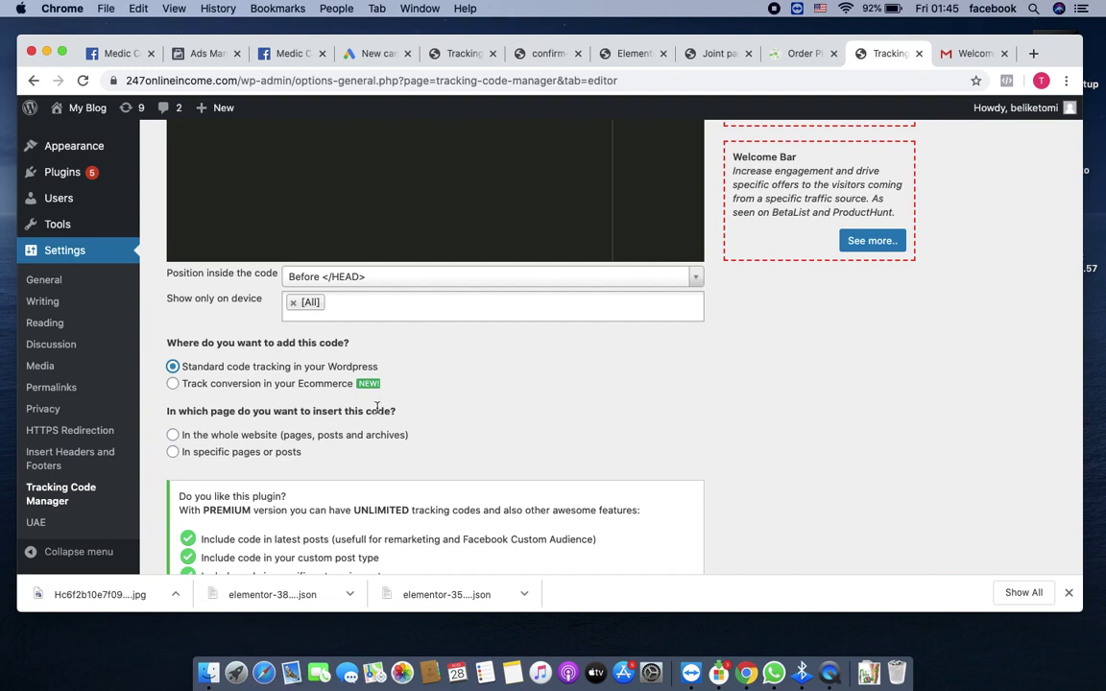
{"action": "left_click", "coordinate": [173, 436]}
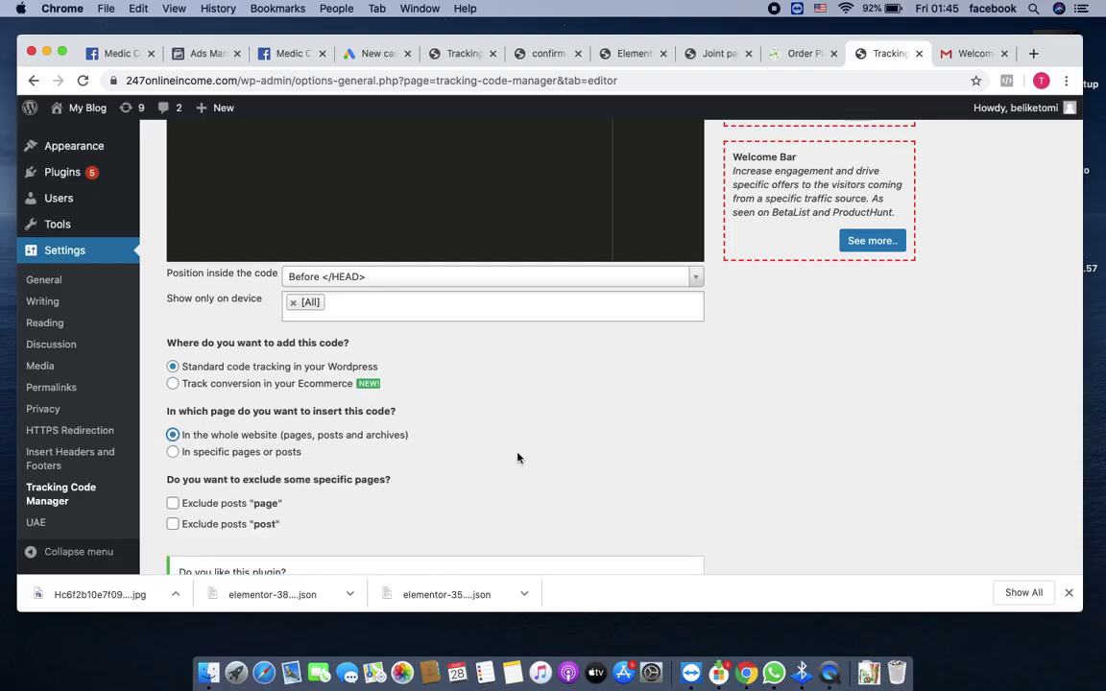
{"action": "scroll", "coordinate": [518, 458], "scroll_direction": "down", "scroll_amount": 3}
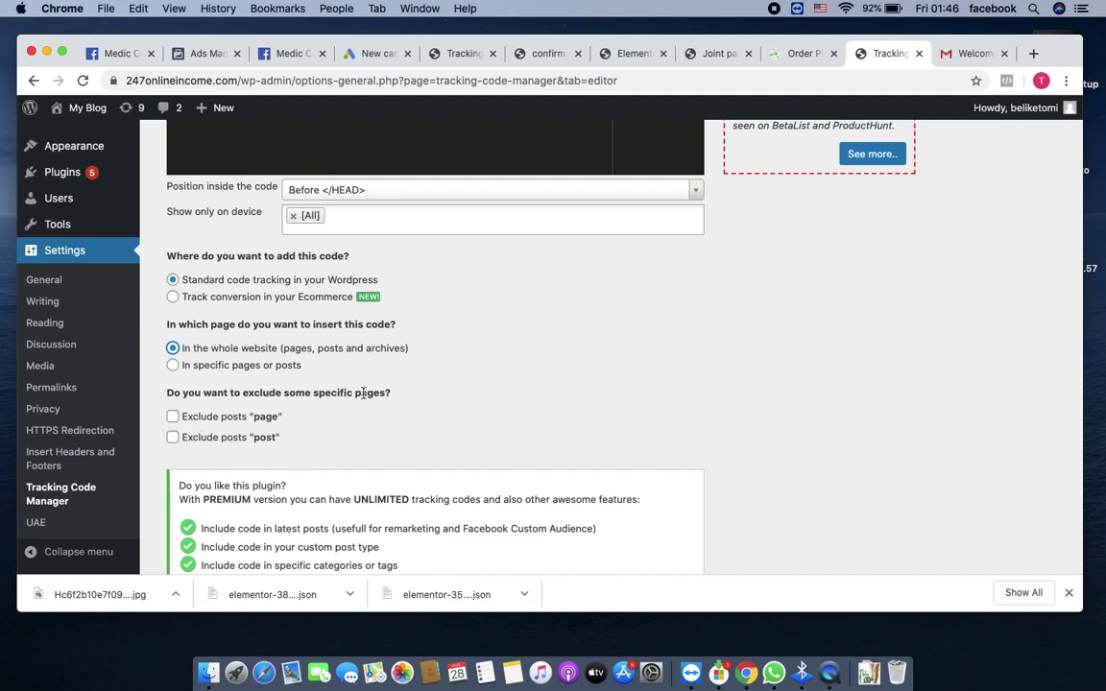
{"action": "left_click", "coordinate": [173, 417]}
{"action": "left_click", "coordinate": [217, 445]}
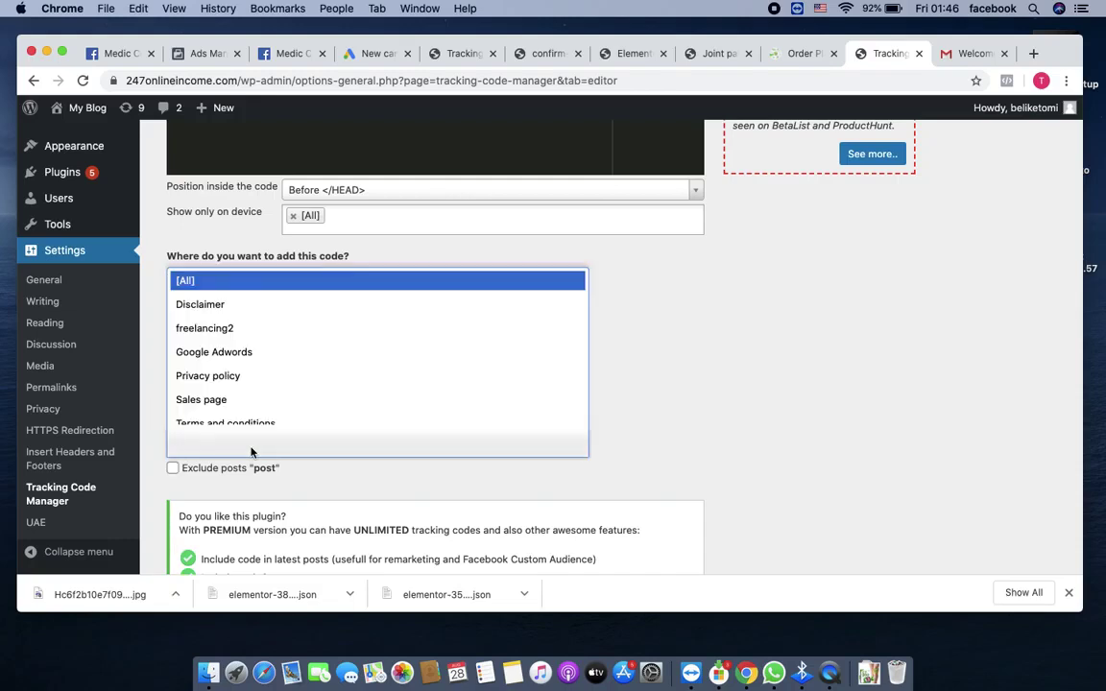
{"action": "scroll", "coordinate": [253, 402], "scroll_direction": "down", "scroll_amount": 4}
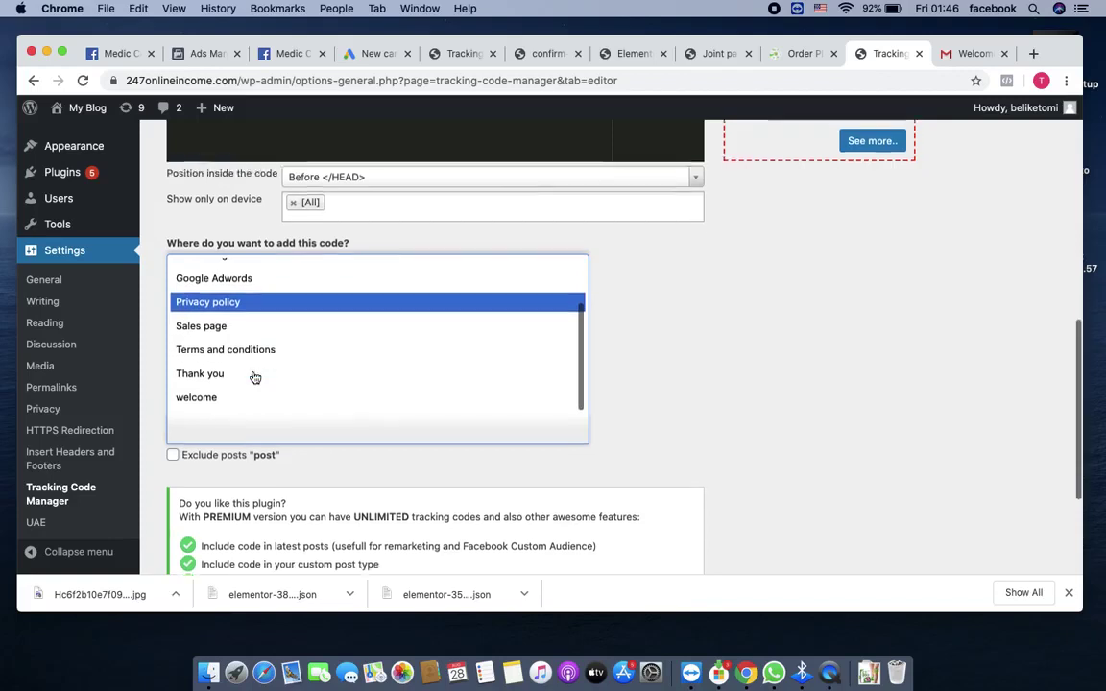
{"action": "left_click", "coordinate": [239, 374]}
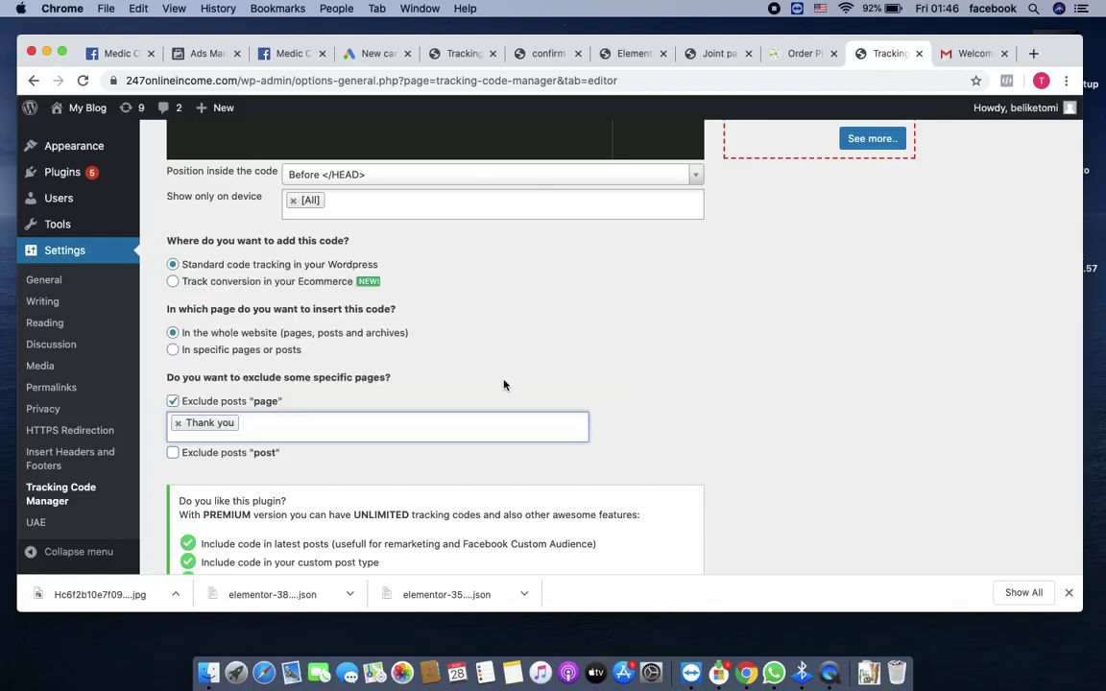
{"action": "scroll", "coordinate": [616, 397], "scroll_direction": "down", "scroll_amount": 3}
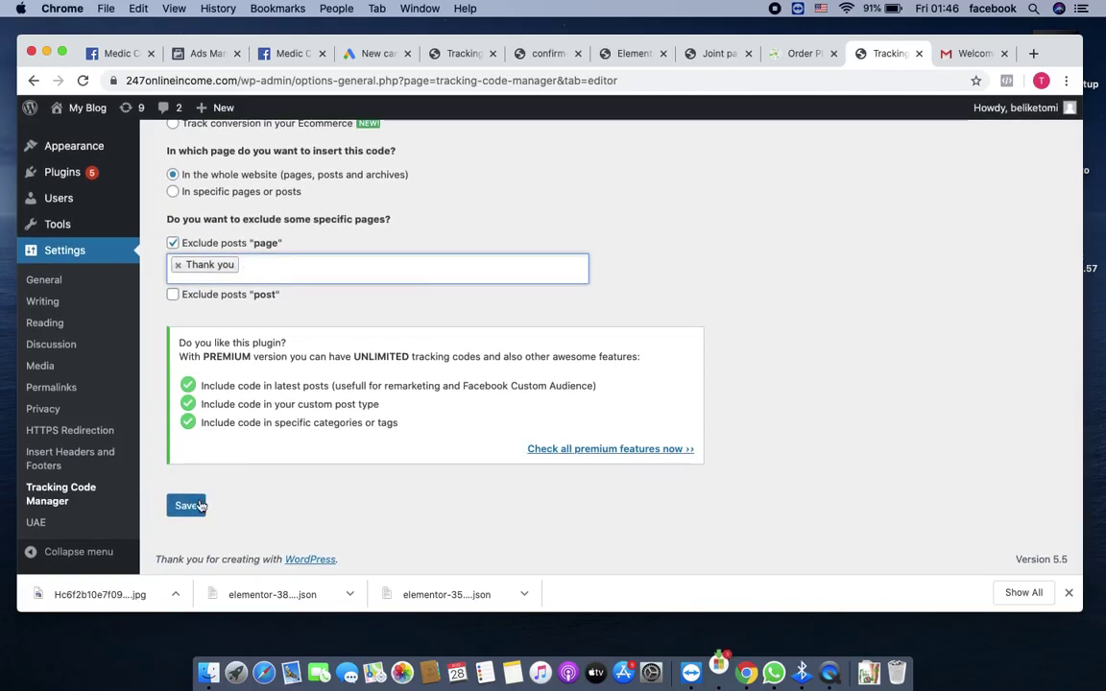
{"action": "left_click", "coordinate": [188, 506]}
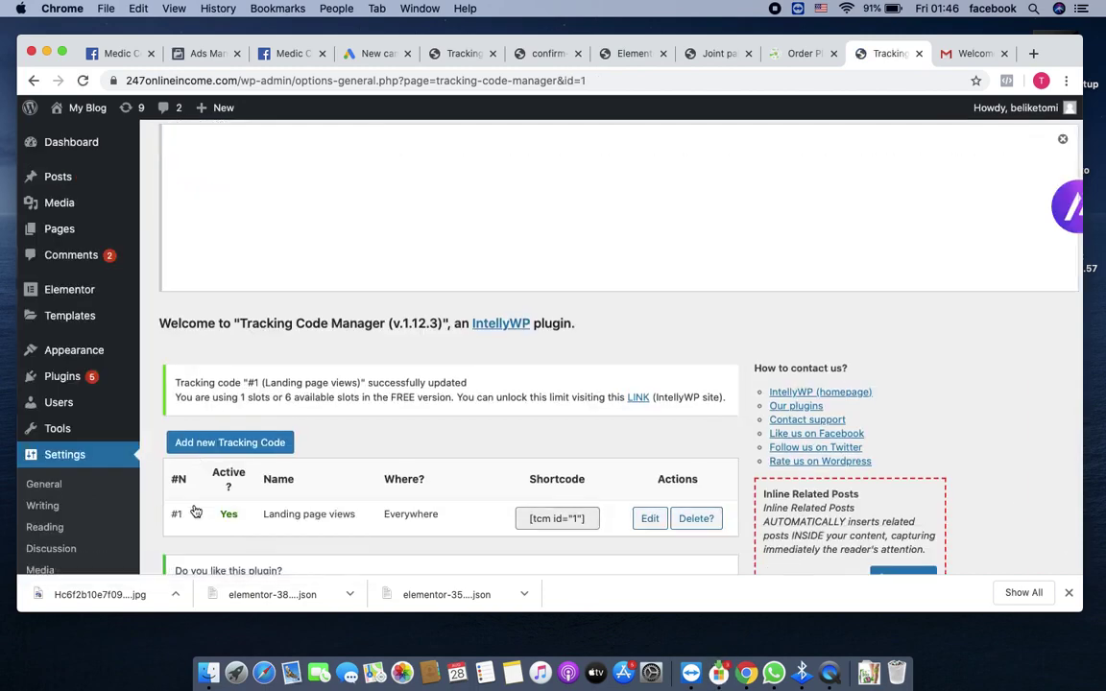
Step: Add a second tracking code named 'Purchases' with its code editor ready for the snippet
{"action": "scroll", "coordinate": [415, 462], "scroll_direction": "down", "scroll_amount": 3}
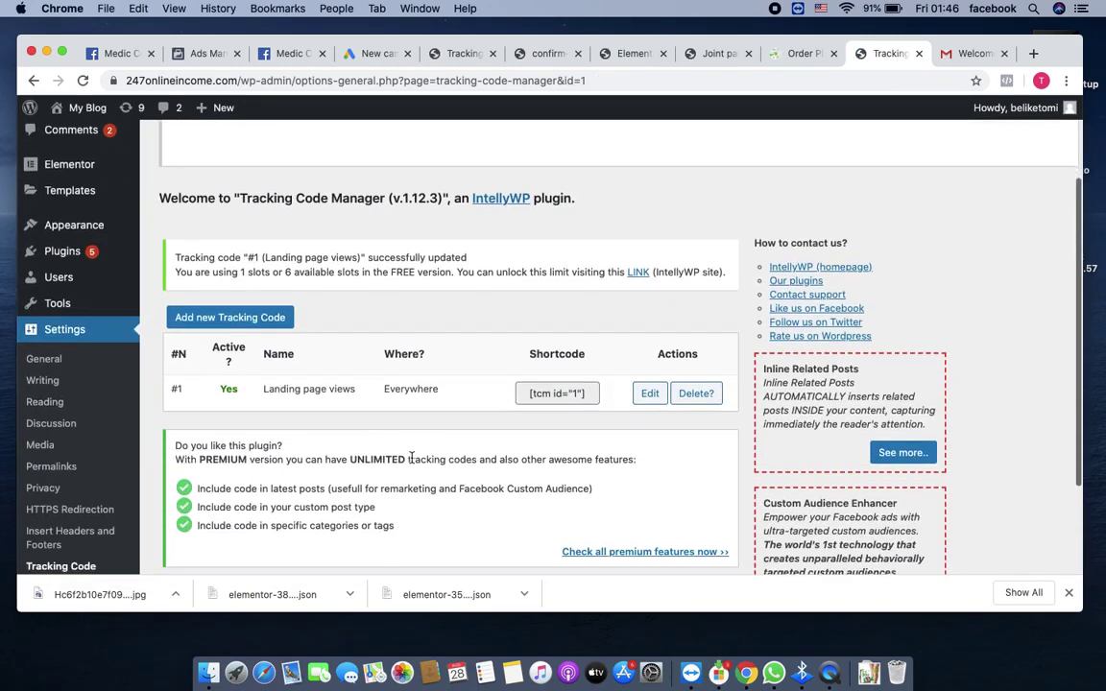
{"action": "scroll", "coordinate": [469, 361], "scroll_direction": "up", "scroll_amount": 1}
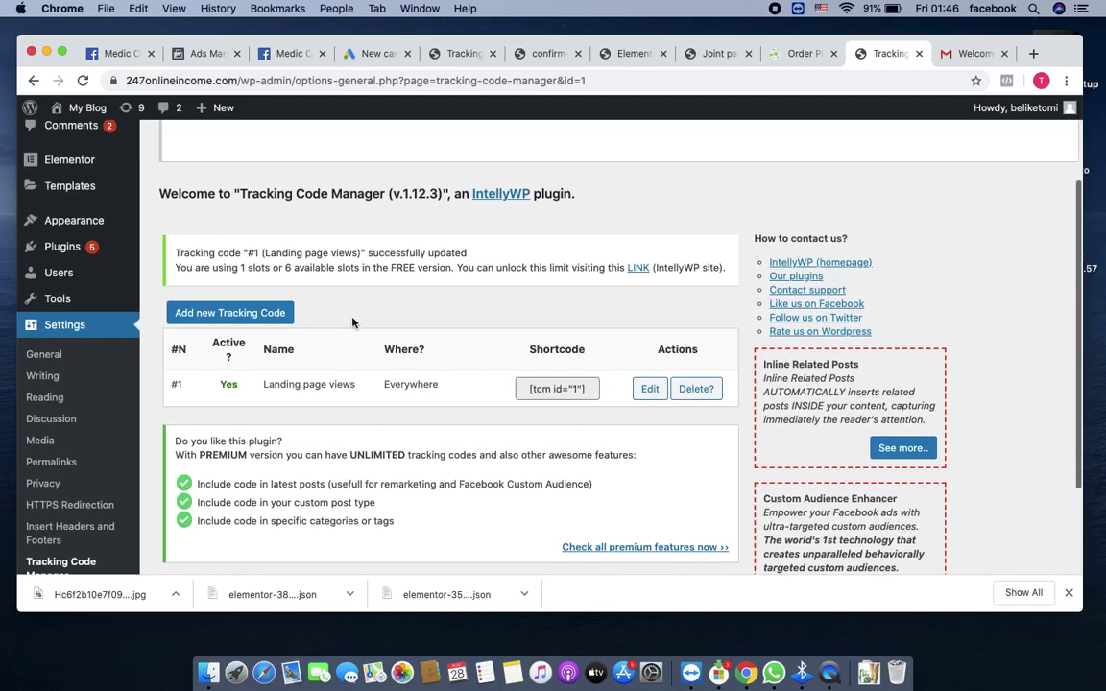
{"action": "left_click", "coordinate": [231, 317]}
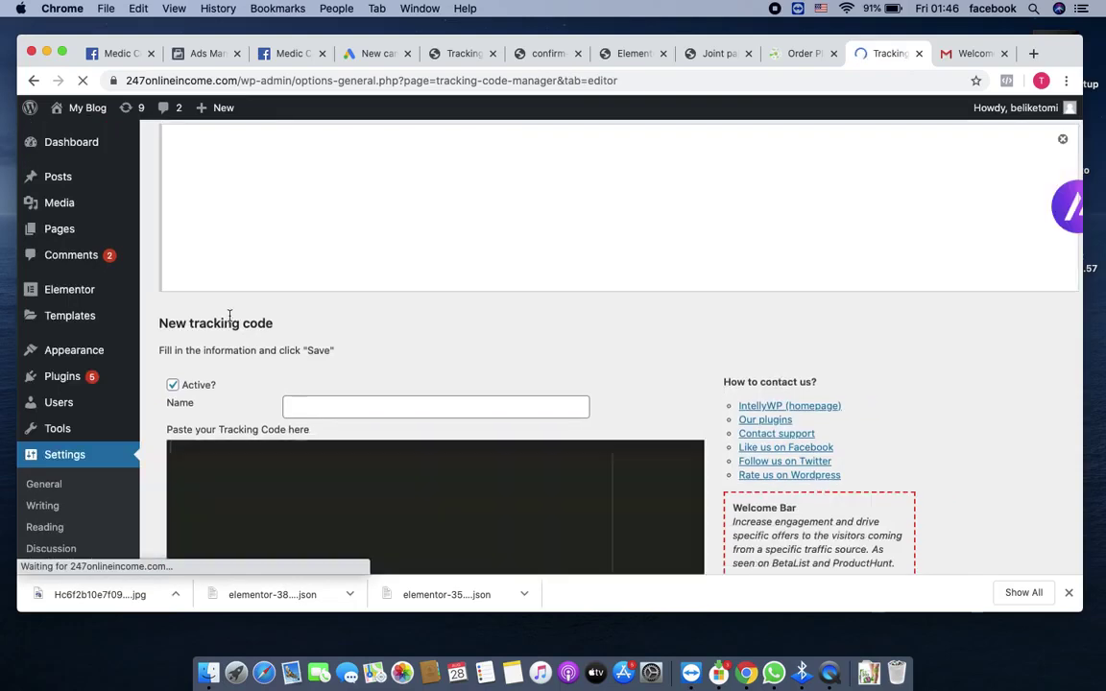
{"action": "left_click", "coordinate": [374, 408]}
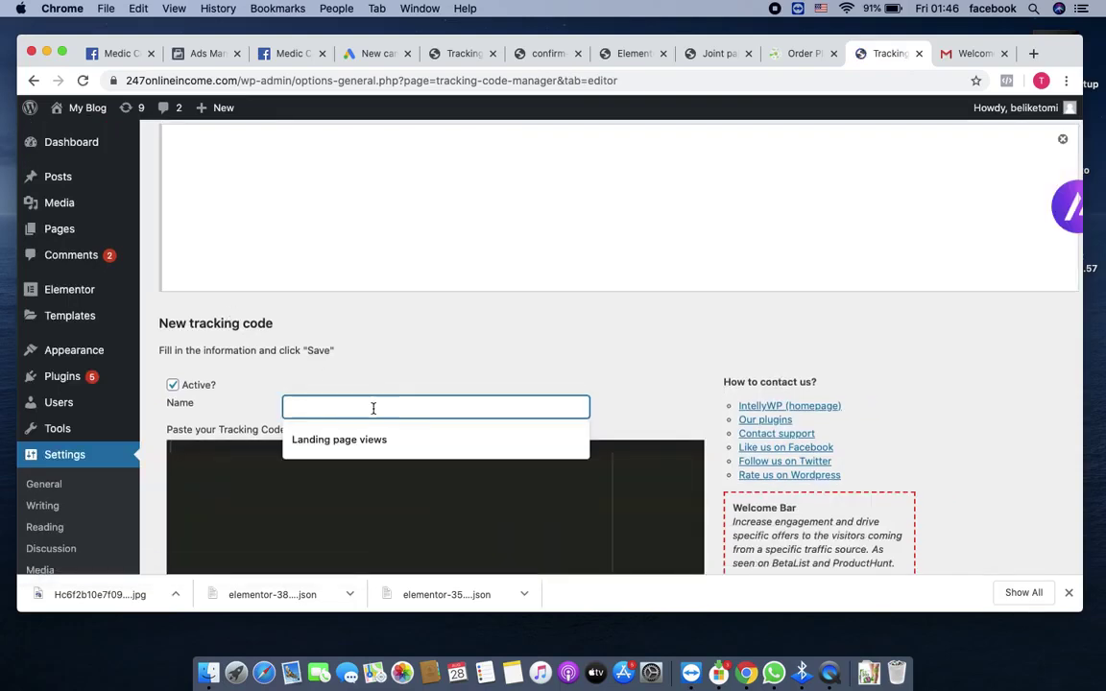
{"action": "type", "text": "Pur"}
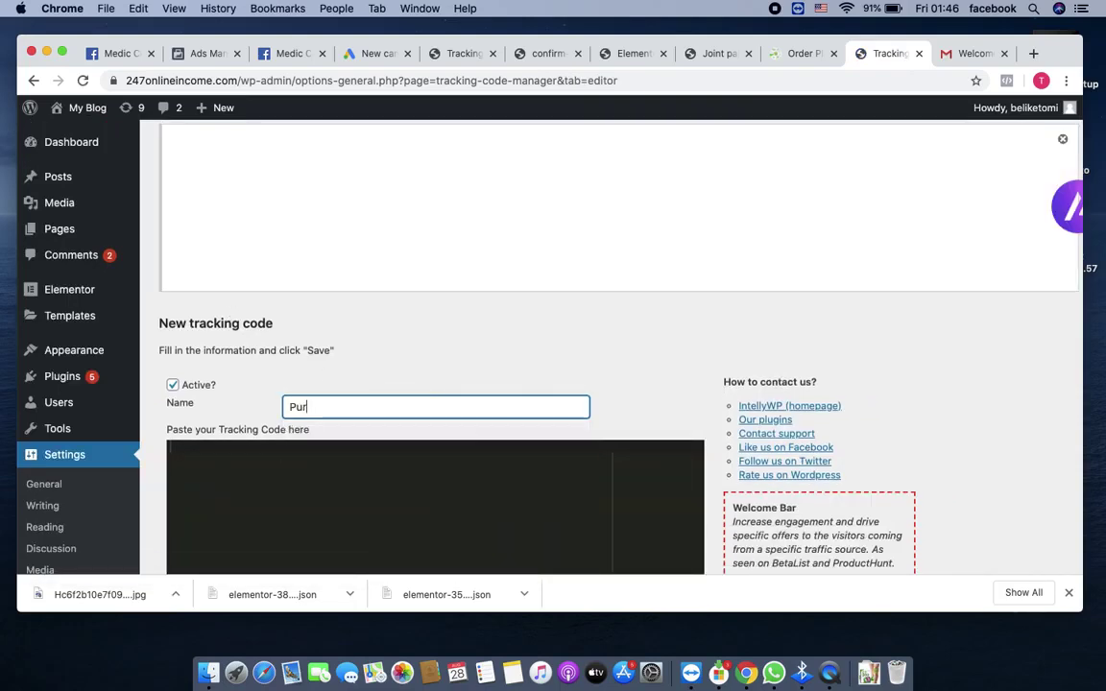
{"action": "type", "text": "chases"}
{"action": "scroll", "coordinate": [473, 390], "scroll_direction": "down", "scroll_amount": 3}
{"action": "left_click", "coordinate": [474, 387]}
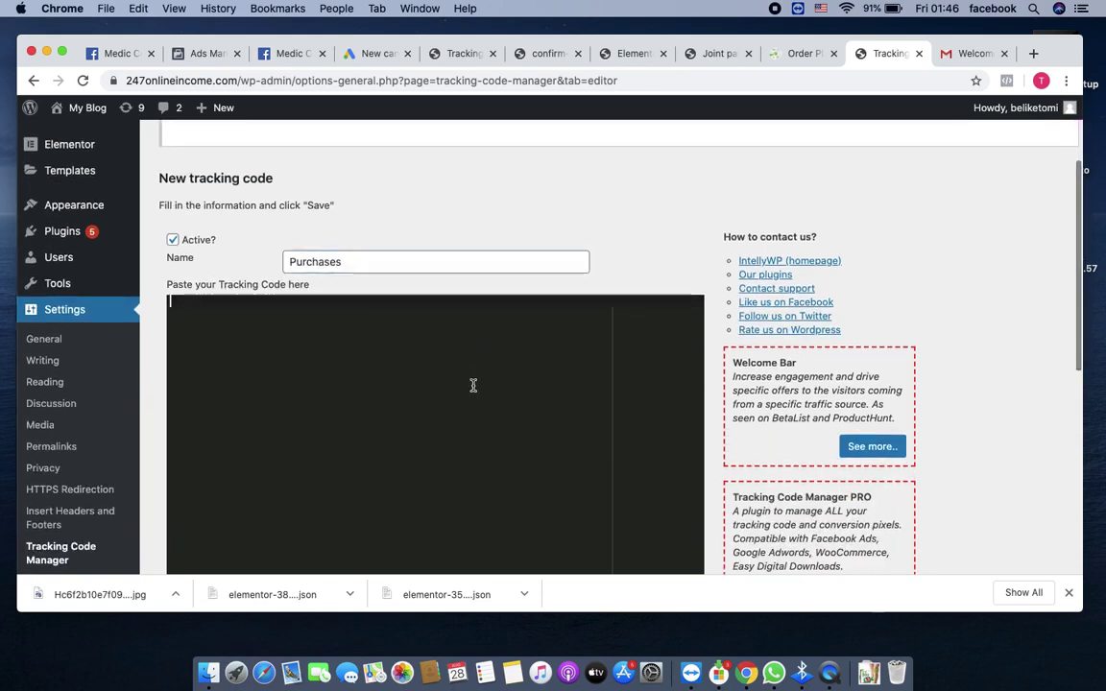
{"action": "left_click", "coordinate": [357, 54]}
Step: Copy the Google Ads website-sale event snippet and return to the WordPress Purchases form
{"action": "scroll", "coordinate": [548, 367], "scroll_direction": "down", "scroll_amount": 5}
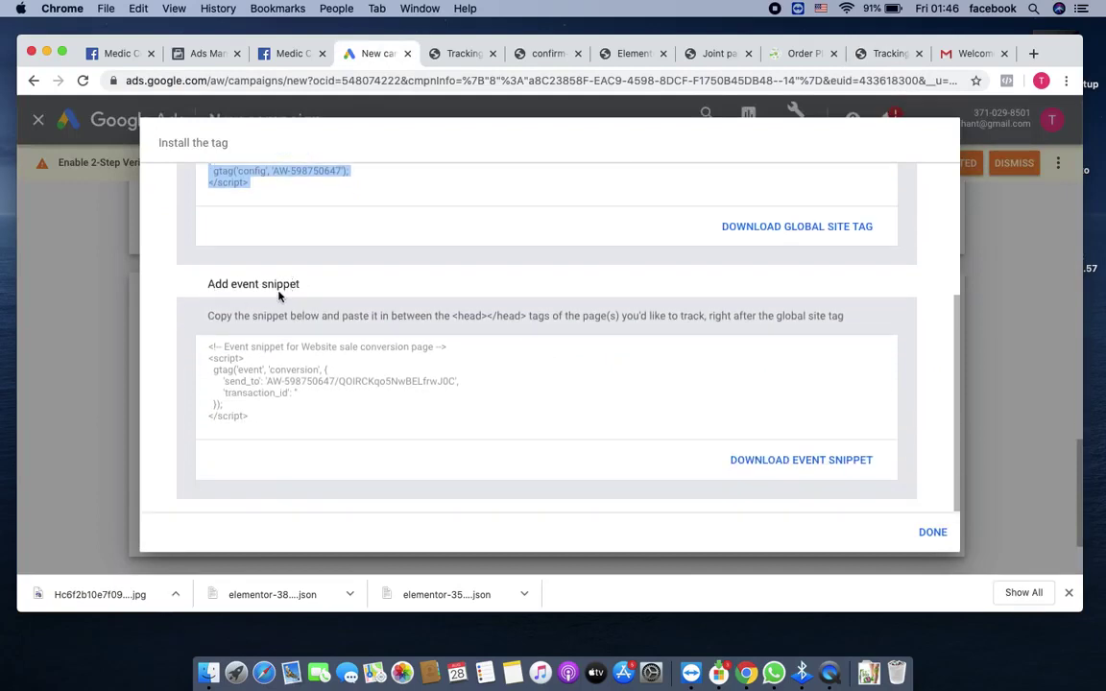
{"action": "left_click", "coordinate": [268, 419]}
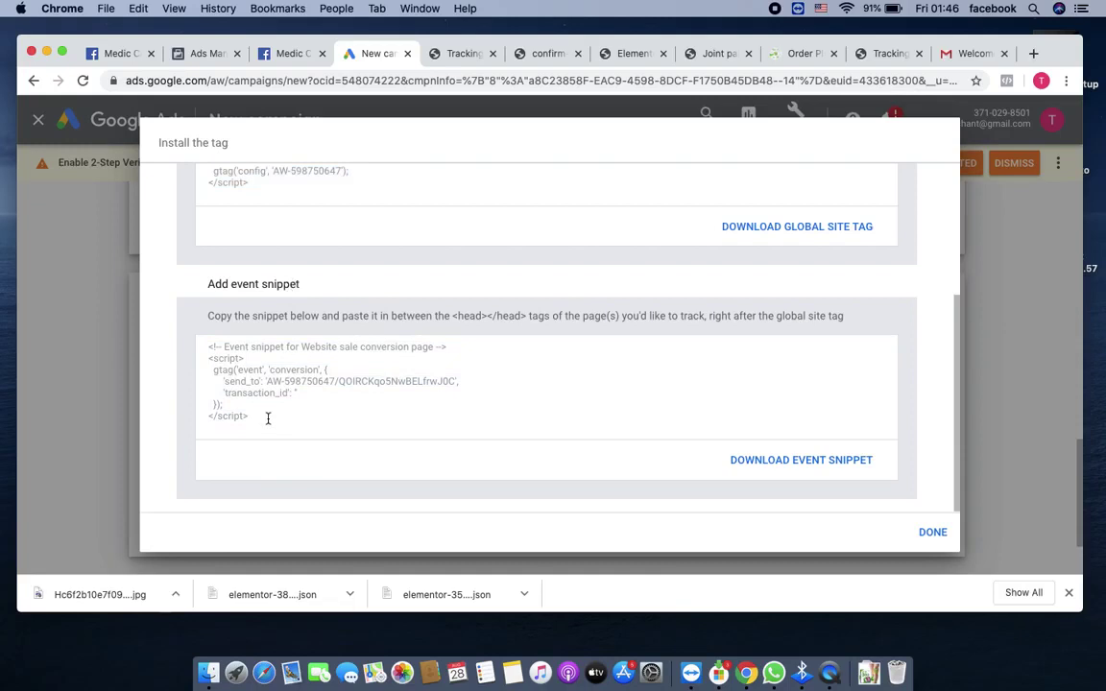
{"action": "left_click", "coordinate": [268, 419]}
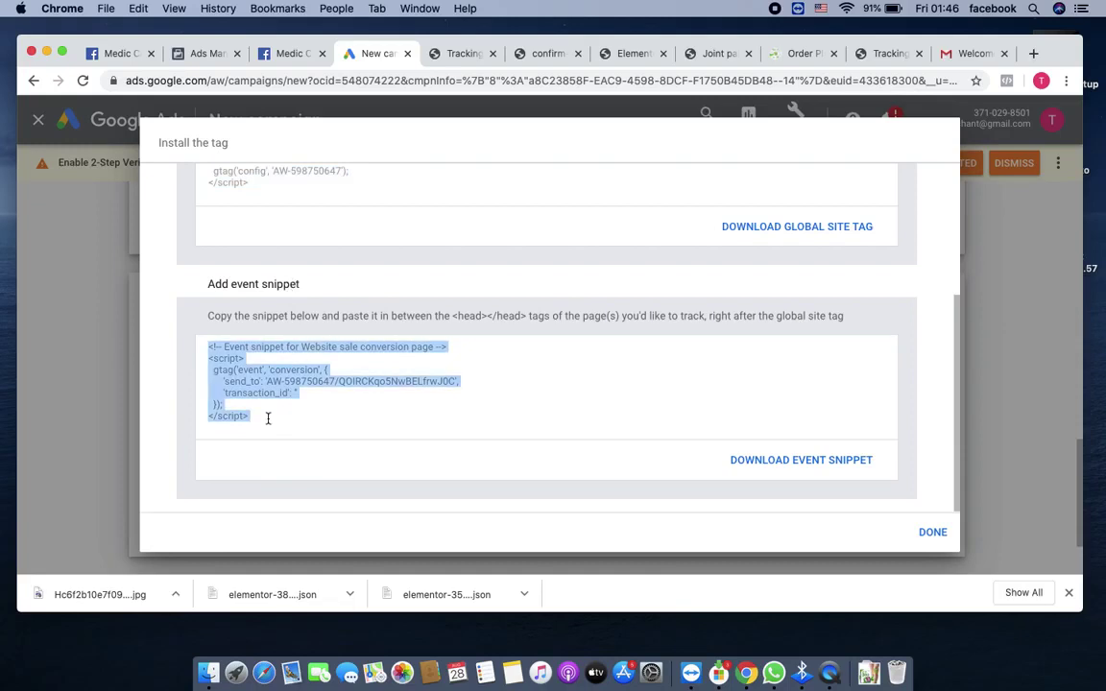
{"action": "left_click", "coordinate": [874, 52]}
{"action": "scroll", "coordinate": [533, 316], "scroll_direction": "down", "scroll_amount": 2}
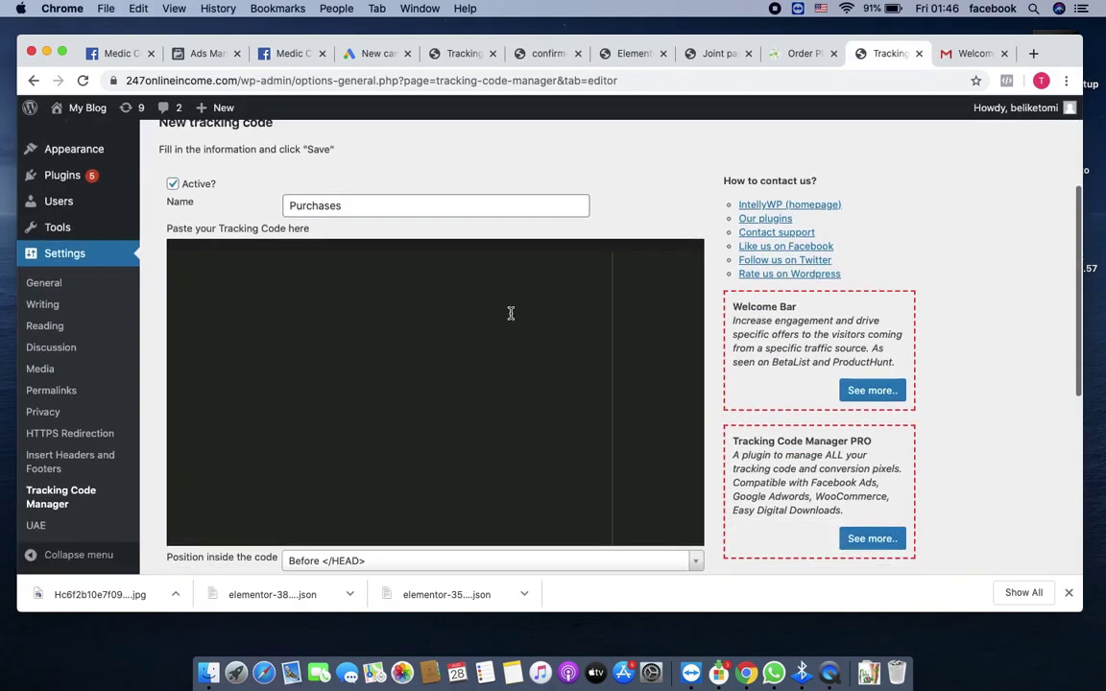
Step: Paste the event snippet into the Purchases code, positioned After <BODY>, using standard WordPress code tracking
{"action": "type", "text": "<!-- Event snippet for Website sale conversion page --> <script>   gtag('event', 'conversion', {       'send_to': 'AW-598750647/QOIRCKqoSNwBELfrwJ0C',       'transaction_id': ''   }); </script>"}
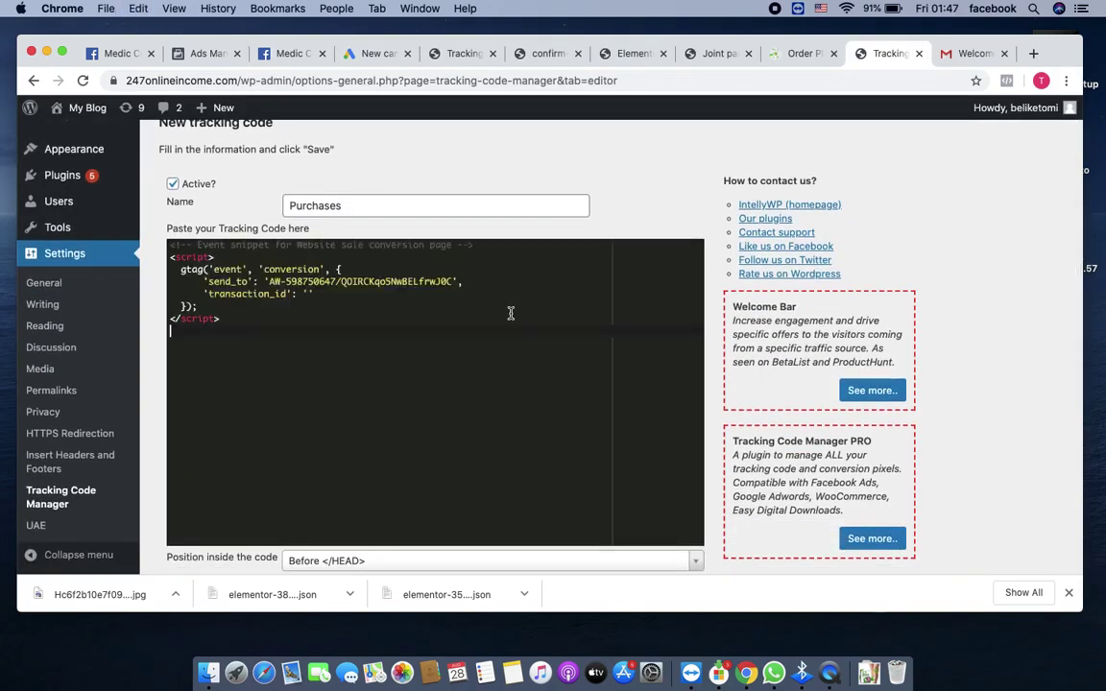
{"action": "scroll", "coordinate": [511, 313], "scroll_direction": "down", "scroll_amount": 5}
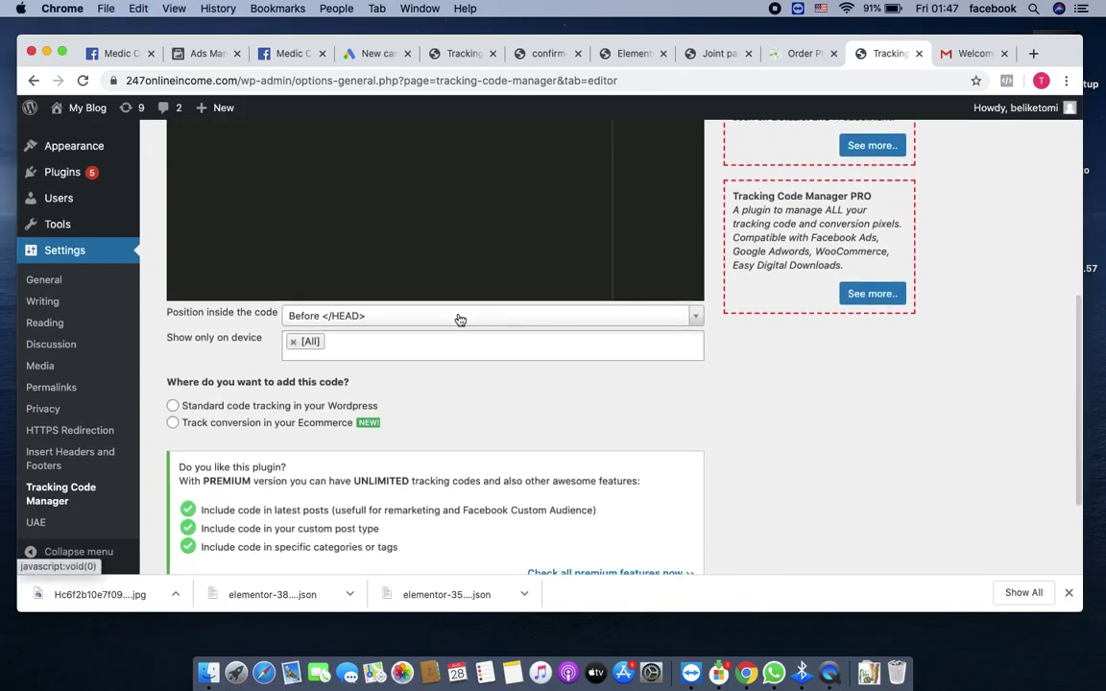
{"action": "left_click", "coordinate": [457, 326]}
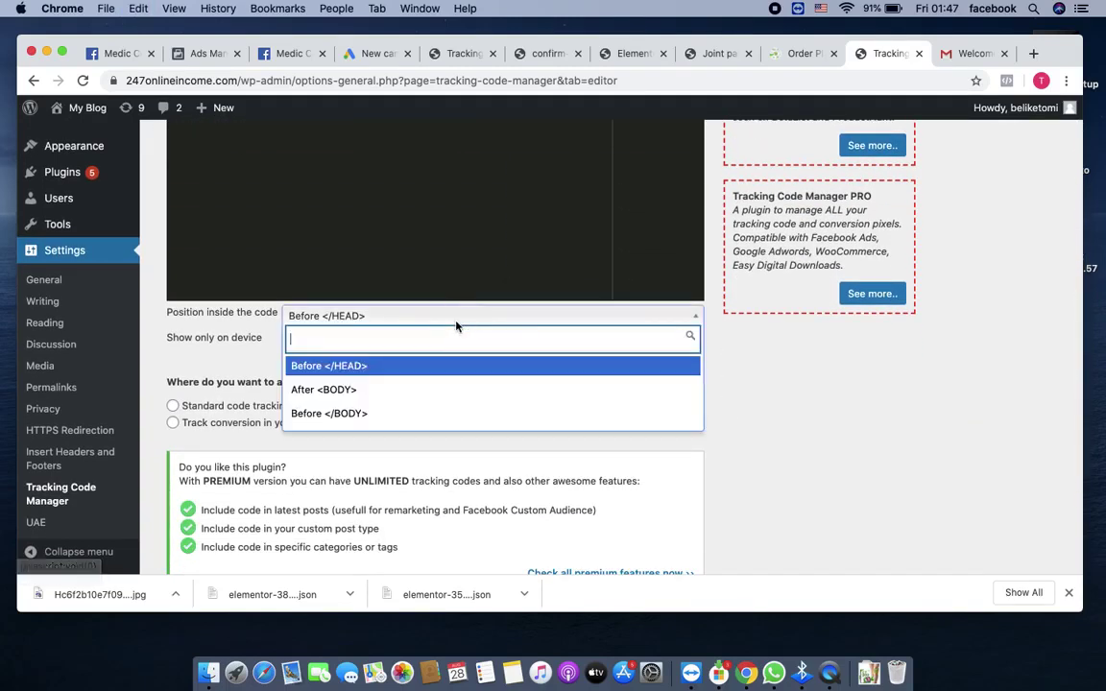
{"action": "left_click", "coordinate": [422, 390]}
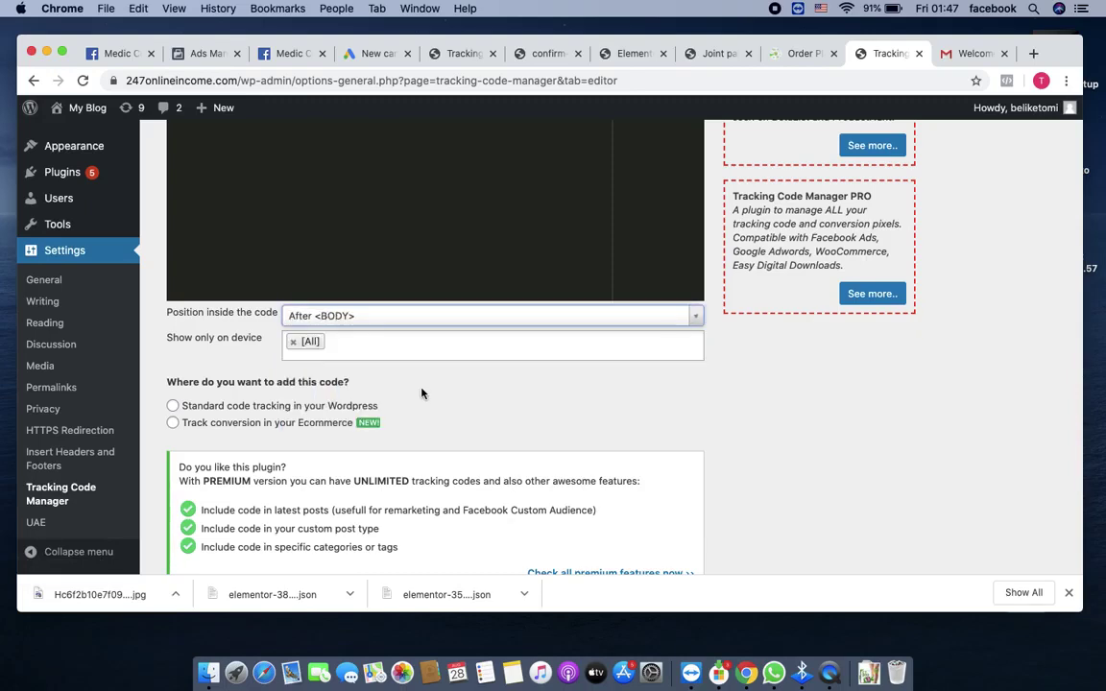
{"action": "left_click", "coordinate": [419, 312]}
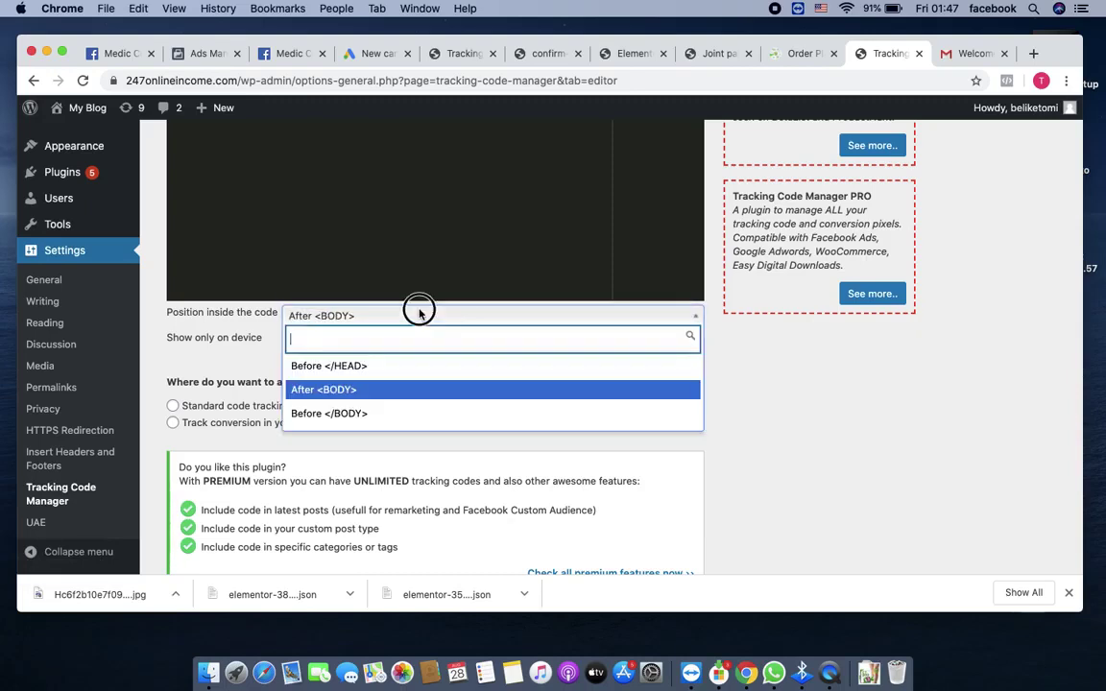
{"action": "left_click", "coordinate": [390, 390]}
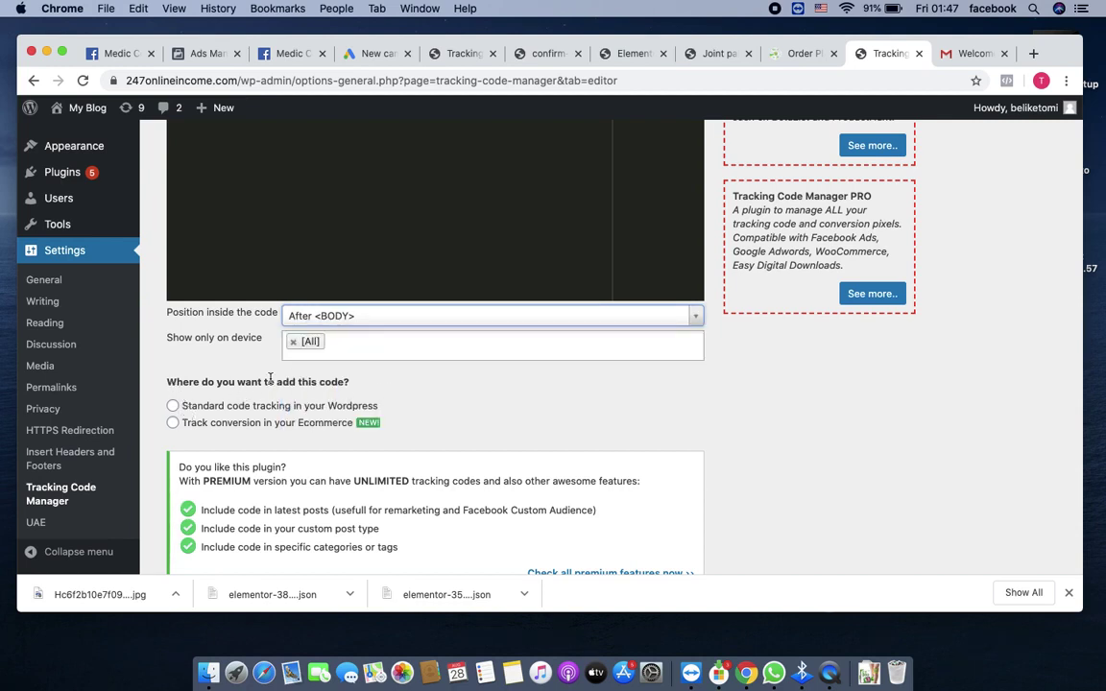
{"action": "left_click", "coordinate": [174, 406]}
{"action": "scroll", "coordinate": [499, 454], "scroll_direction": "down", "scroll_amount": 2}
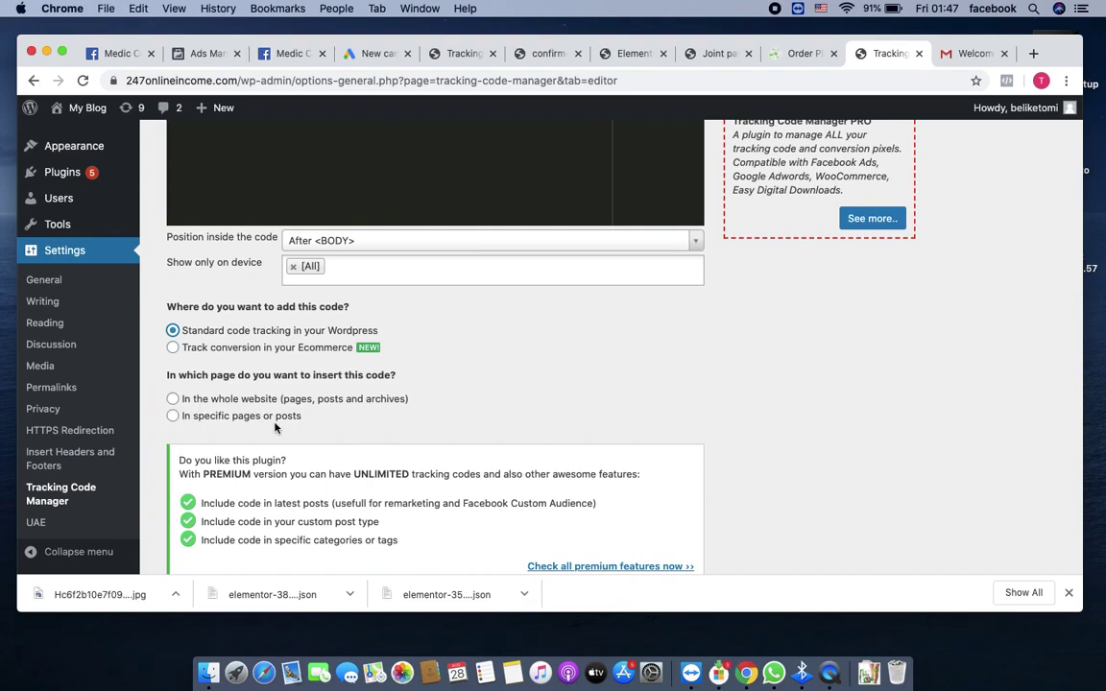
Step: Limit the Purchases code to the 'Thank you' page instead of [All] pages, and save it
{"action": "left_click", "coordinate": [174, 419]}
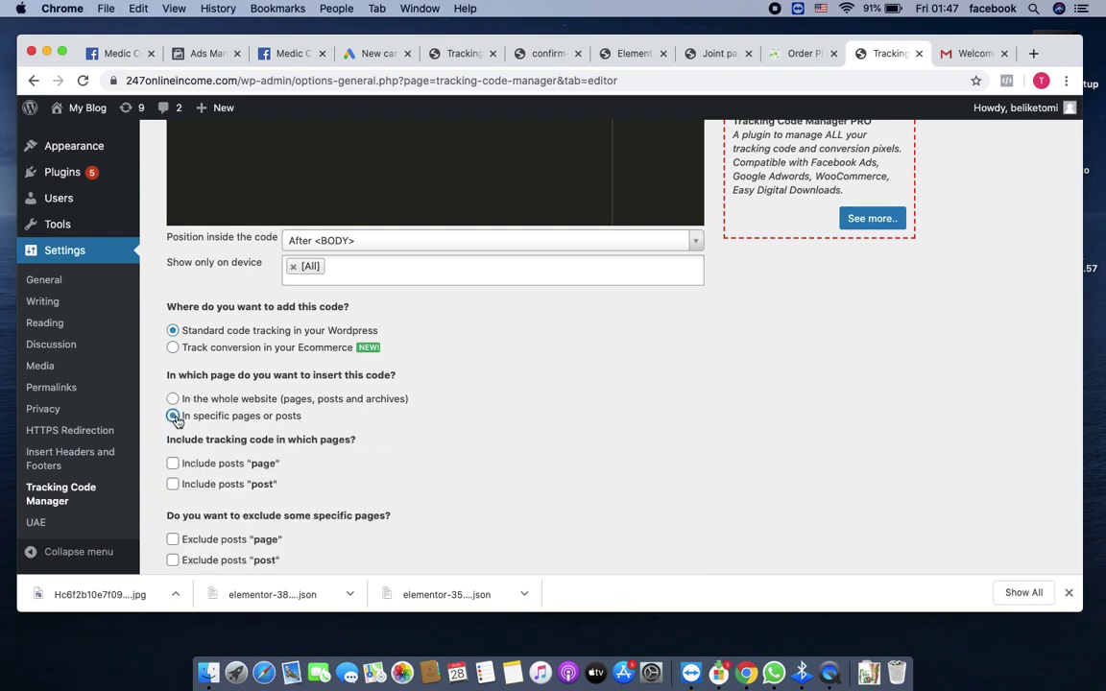
{"action": "scroll", "coordinate": [285, 483], "scroll_direction": "down", "scroll_amount": 2}
{"action": "scroll", "coordinate": [284, 483], "scroll_direction": "down", "scroll_amount": 1}
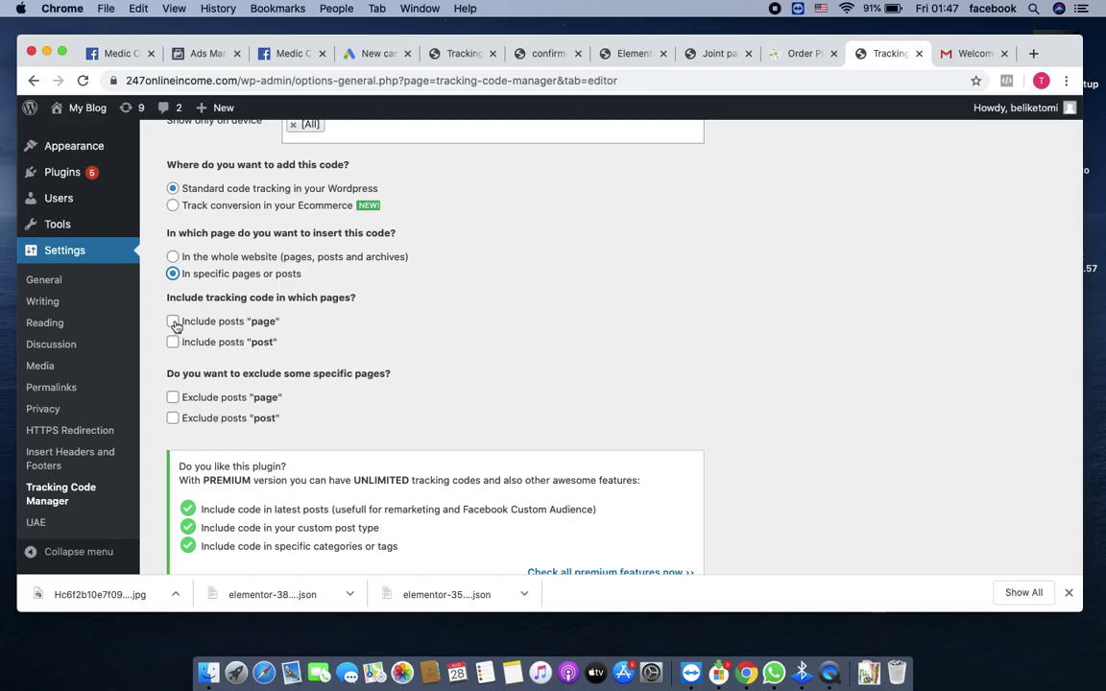
{"action": "left_click", "coordinate": [173, 322]}
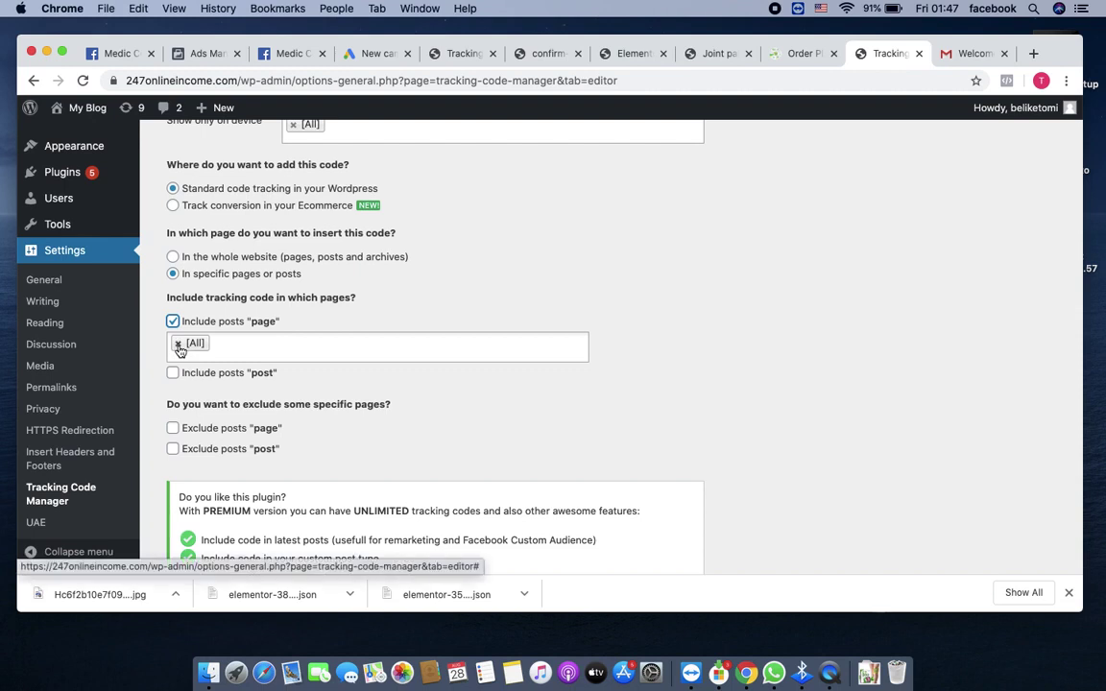
{"action": "left_click", "coordinate": [178, 346]}
{"action": "left_click", "coordinate": [218, 349]}
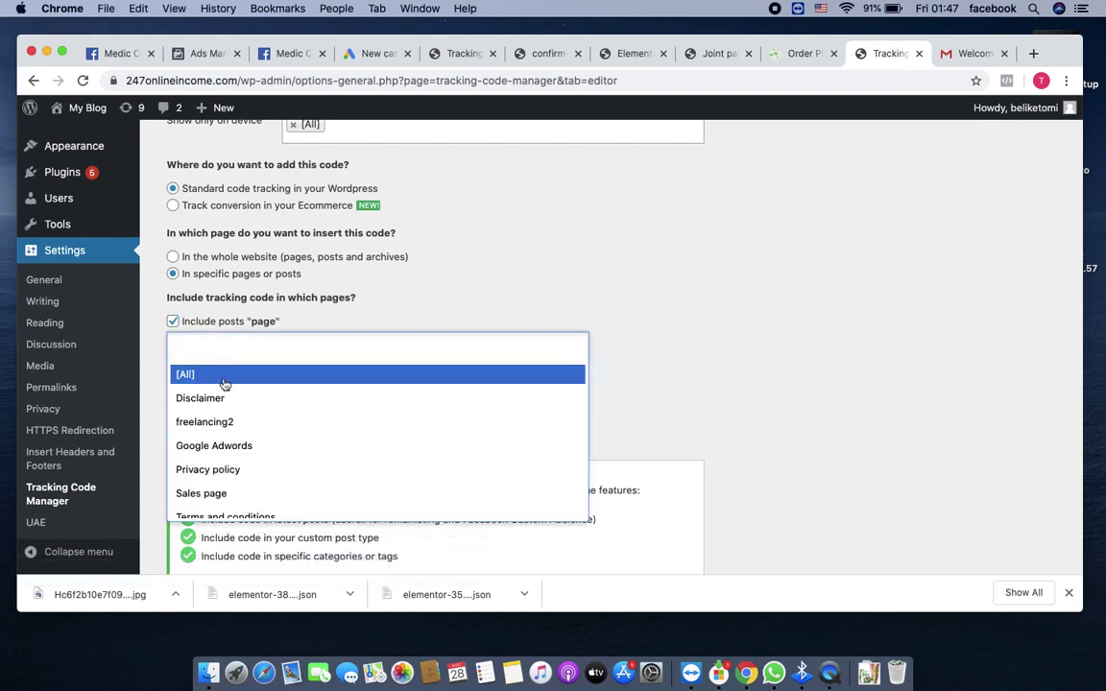
{"action": "scroll", "coordinate": [233, 451], "scroll_direction": "down", "scroll_amount": 3}
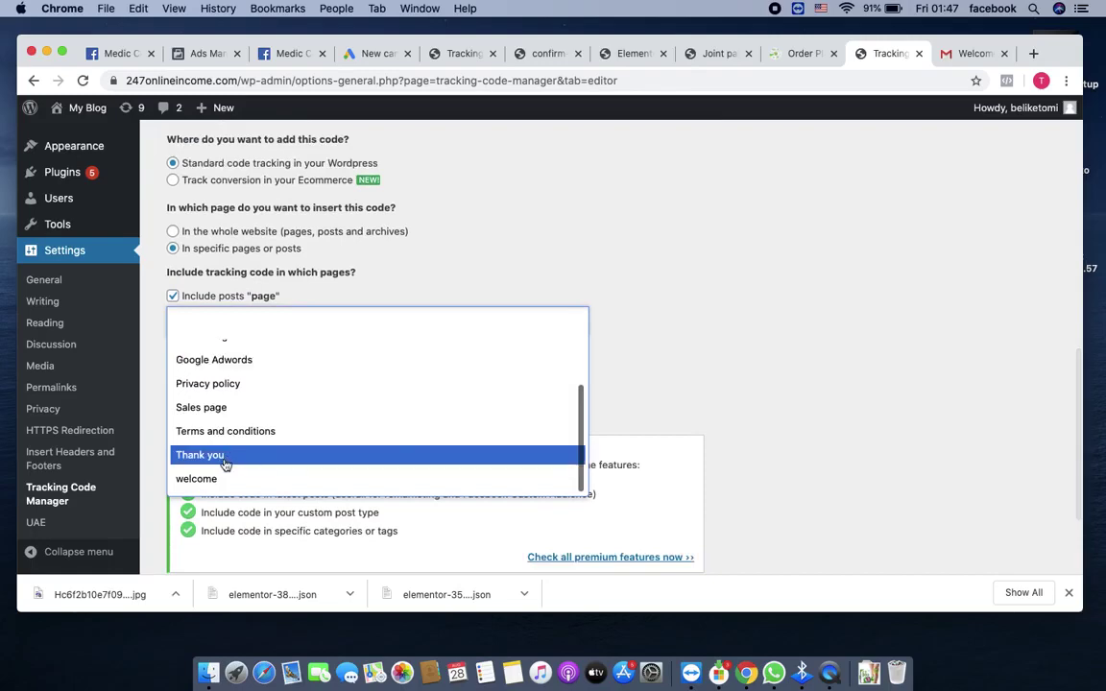
{"action": "left_click", "coordinate": [257, 458]}
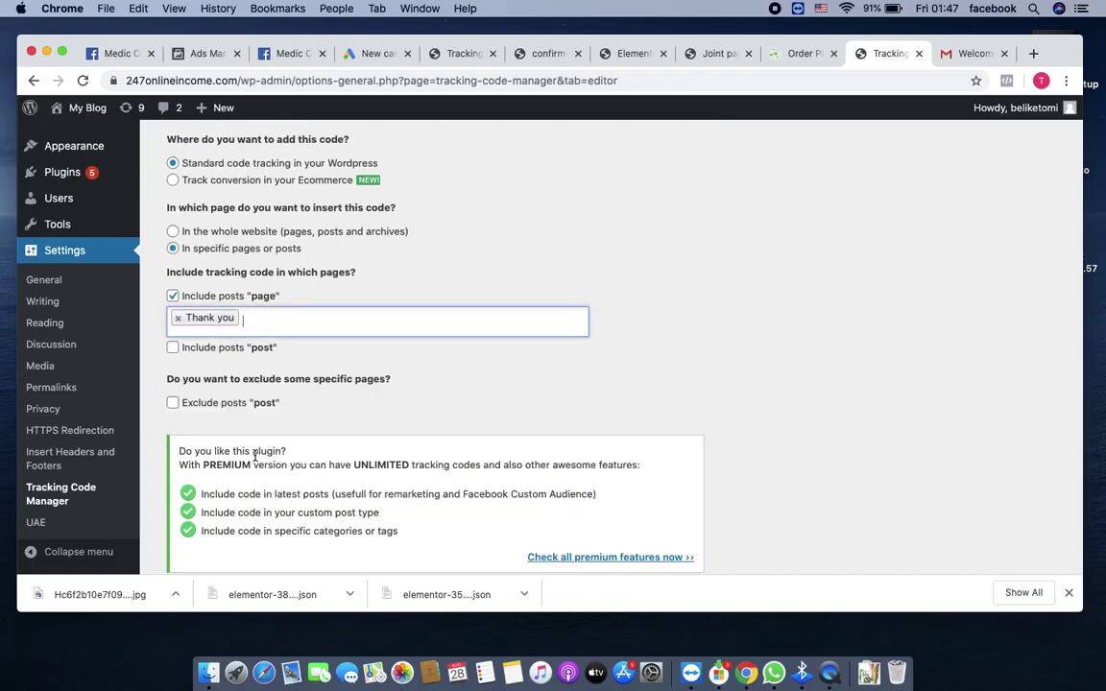
{"action": "scroll", "coordinate": [354, 430], "scroll_direction": "down", "scroll_amount": 1}
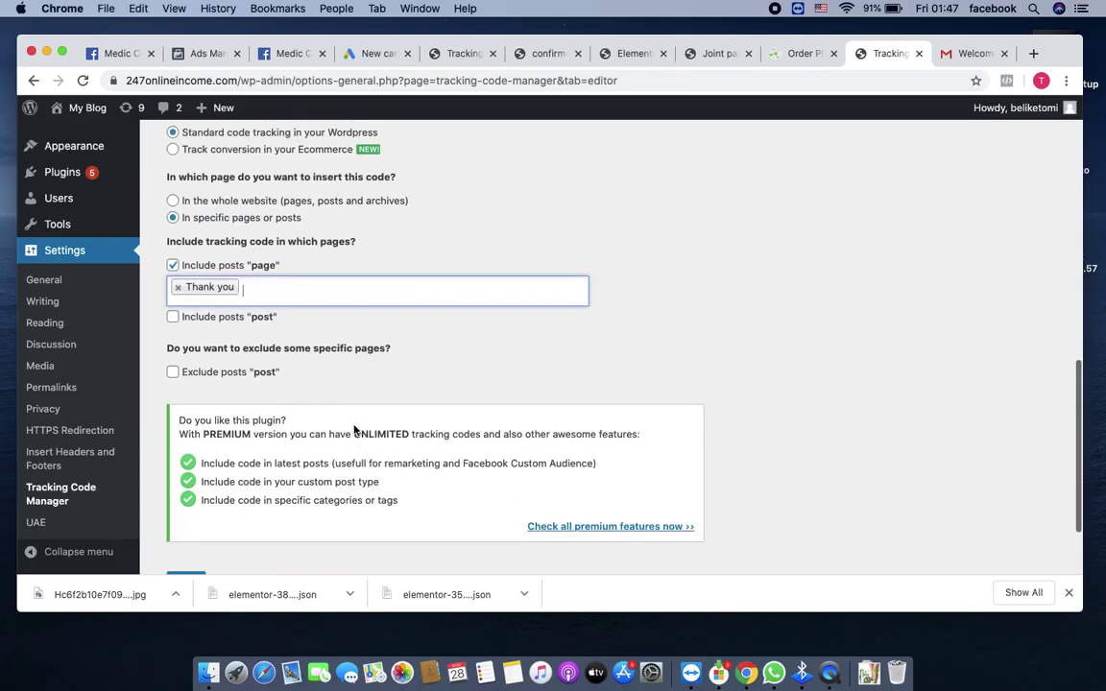
{"action": "scroll", "coordinate": [355, 429], "scroll_direction": "up", "scroll_amount": 3}
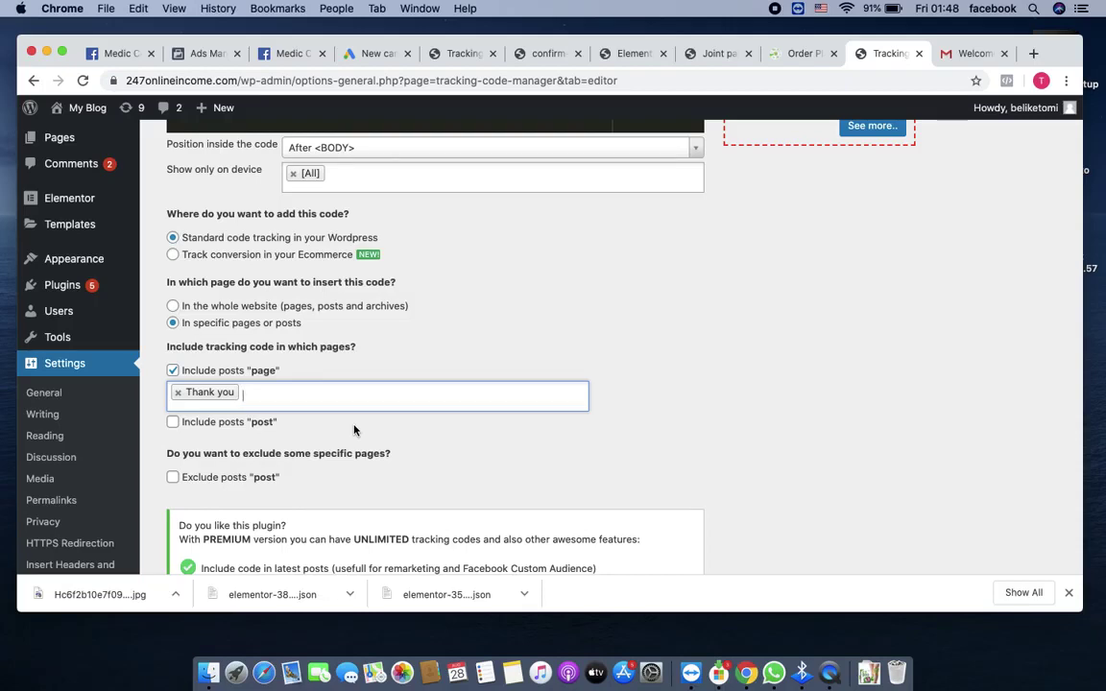
{"action": "scroll", "coordinate": [354, 431], "scroll_direction": "down", "scroll_amount": 5}
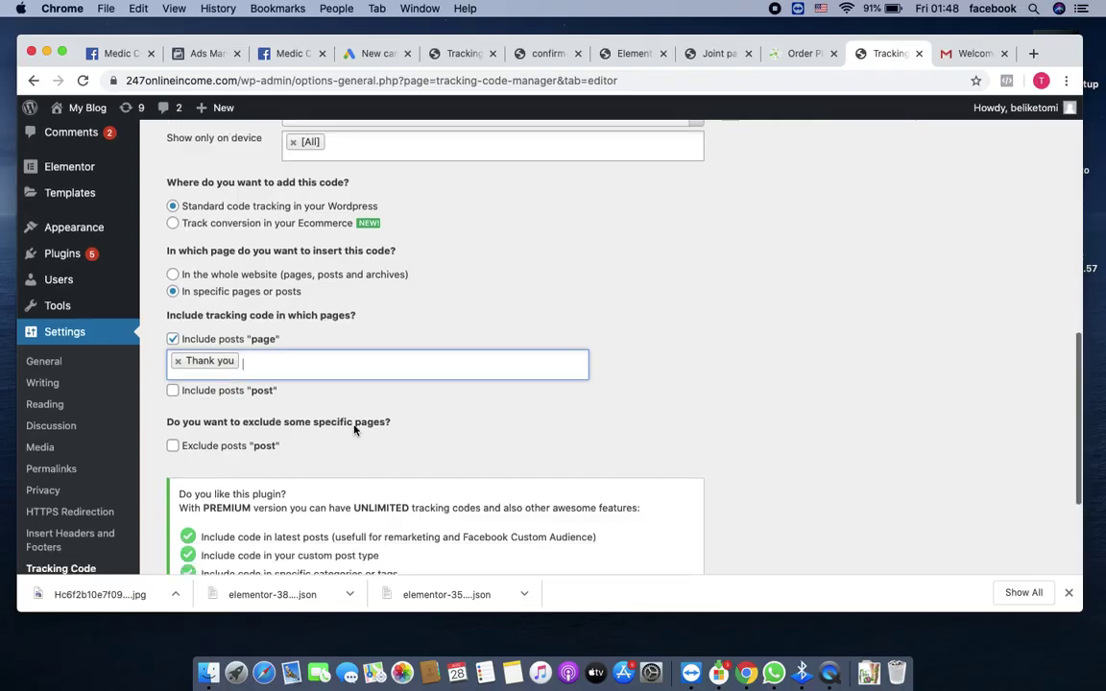
{"action": "left_click", "coordinate": [190, 506]}
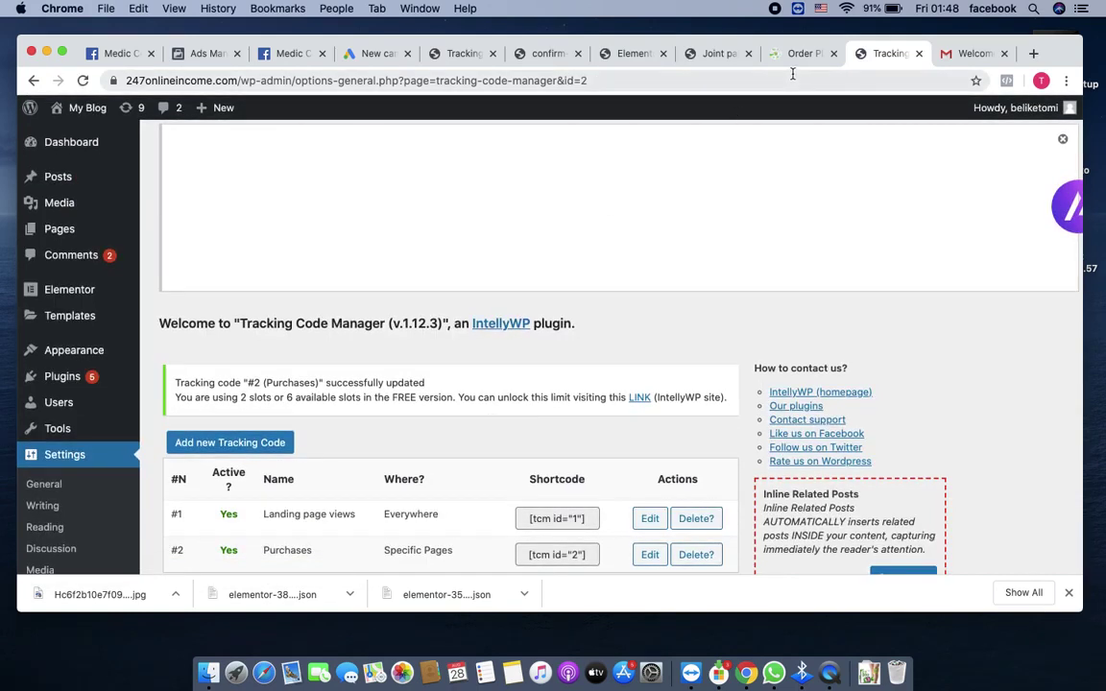
{"action": "left_click", "coordinate": [380, 58]}
{"action": "scroll", "coordinate": [470, 203], "scroll_direction": "up", "scroll_amount": 5}
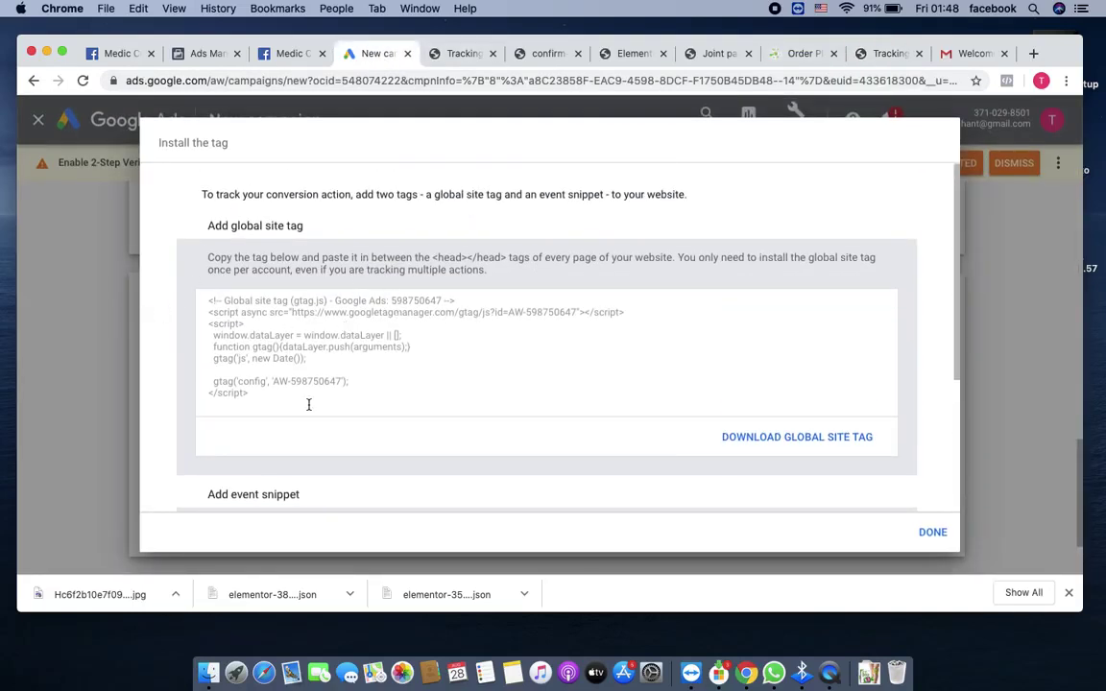
{"action": "left_click", "coordinate": [879, 54]}
{"action": "scroll", "coordinate": [451, 489], "scroll_direction": "down", "scroll_amount": 3}
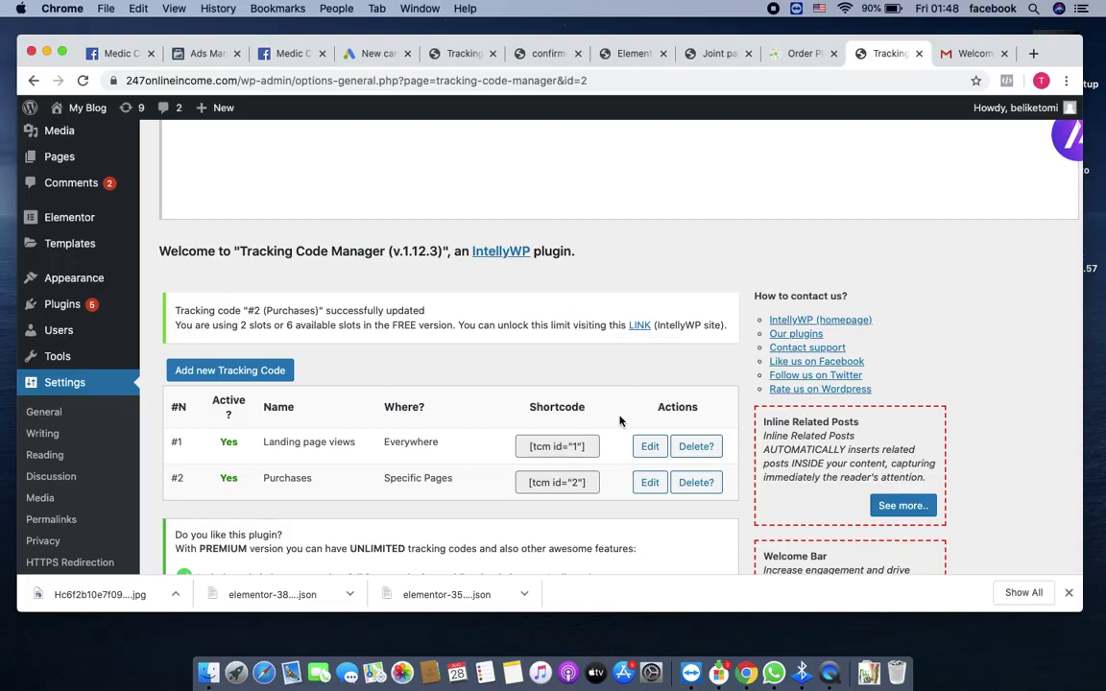
{"action": "left_click", "coordinate": [377, 55]}
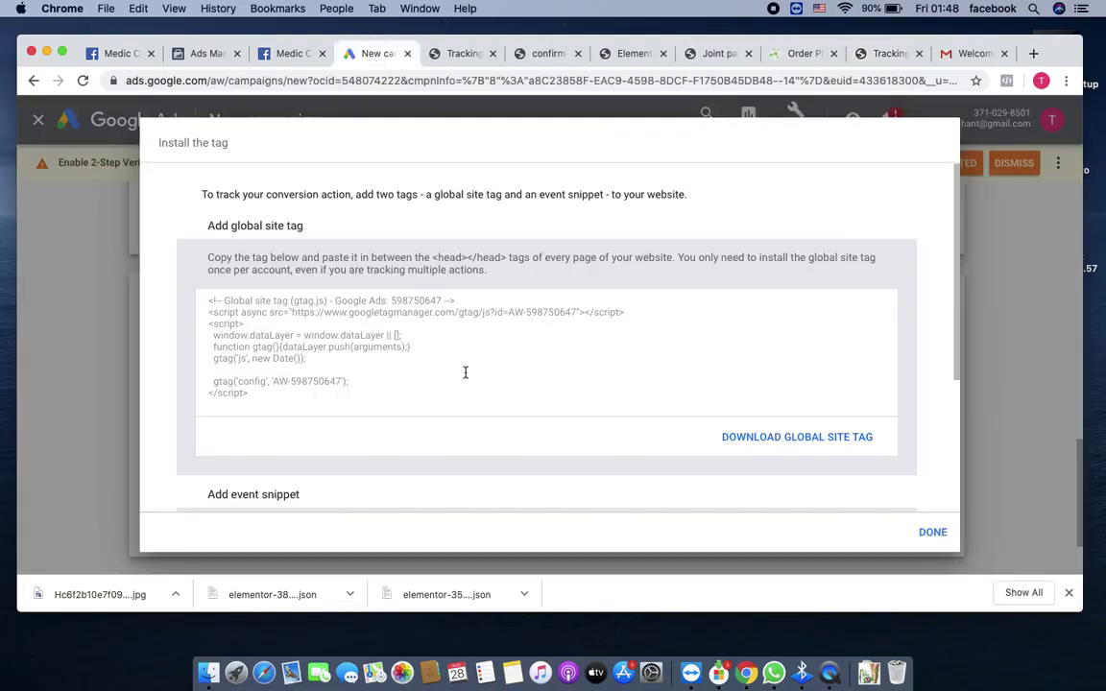
{"action": "scroll", "coordinate": [494, 446], "scroll_direction": "down", "scroll_amount": 5}
{"action": "left_click", "coordinate": [494, 447]}
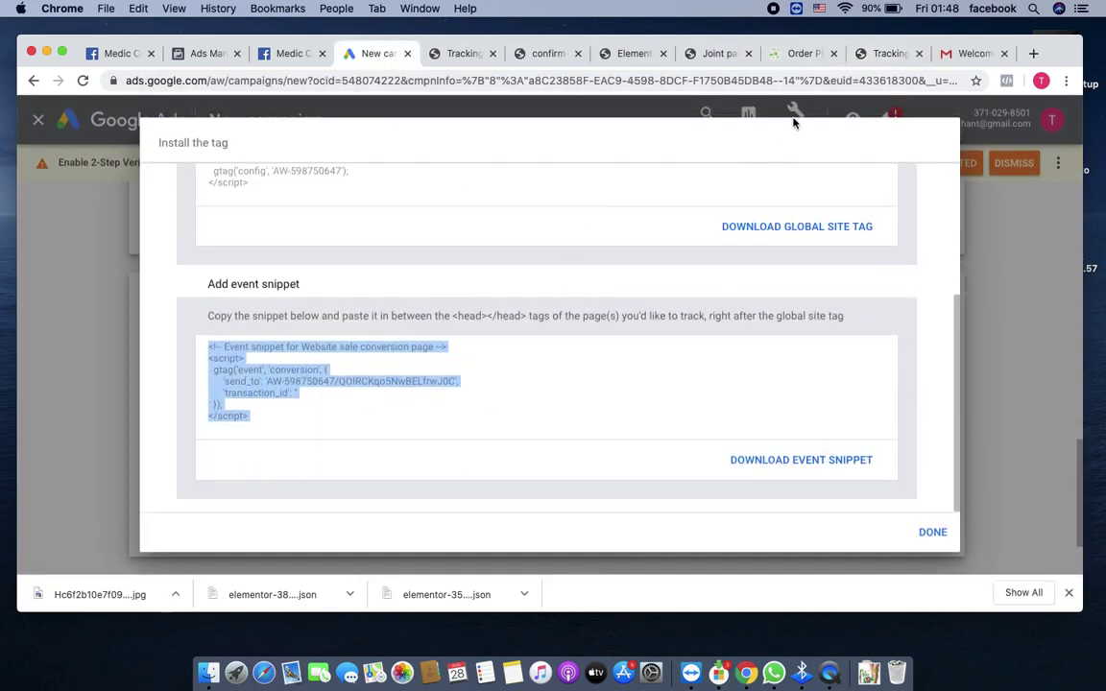
{"action": "left_click", "coordinate": [886, 53]}
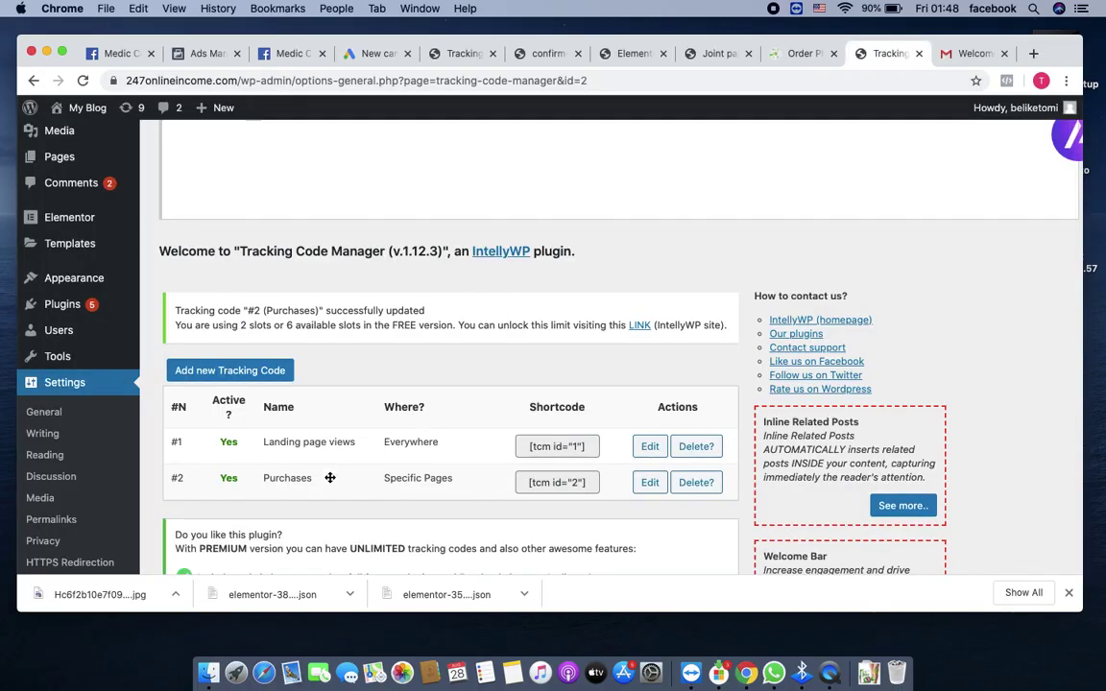
{"action": "scroll", "coordinate": [313, 422], "scroll_direction": "down", "scroll_amount": 3}
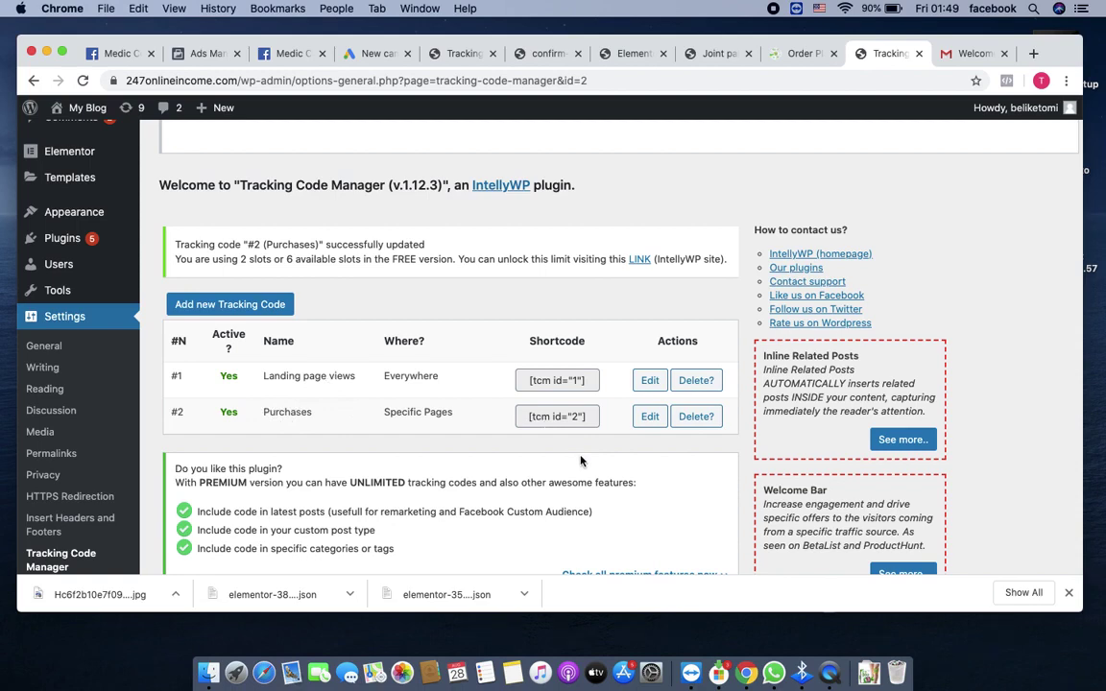
{"action": "scroll", "coordinate": [580, 461], "scroll_direction": "down", "scroll_amount": 2}
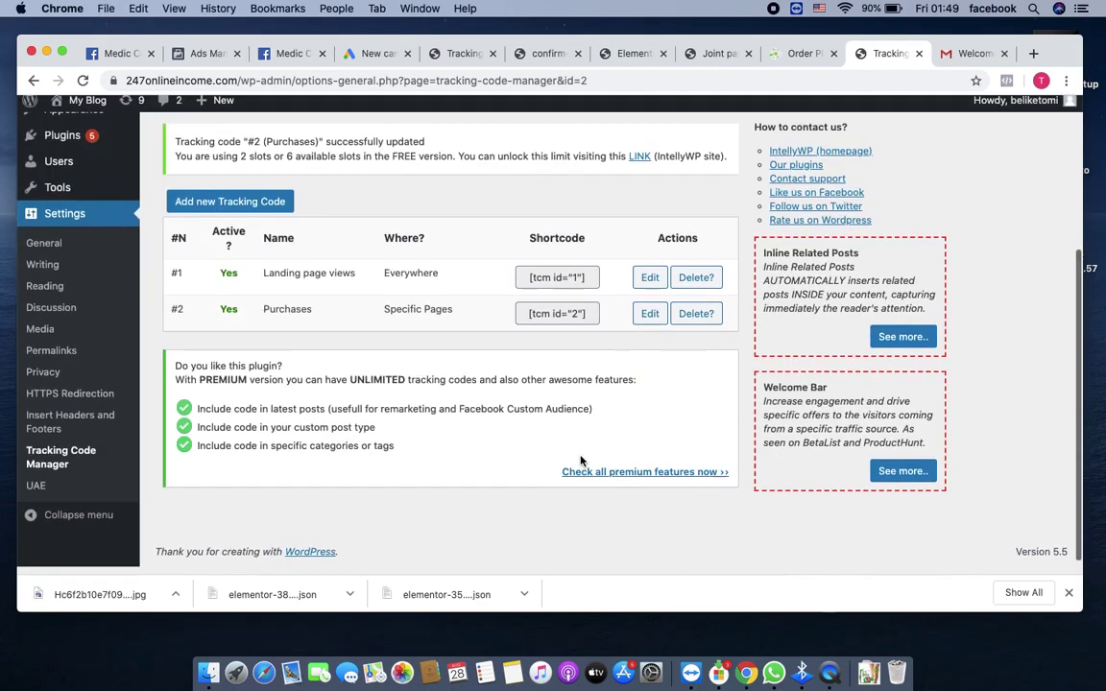